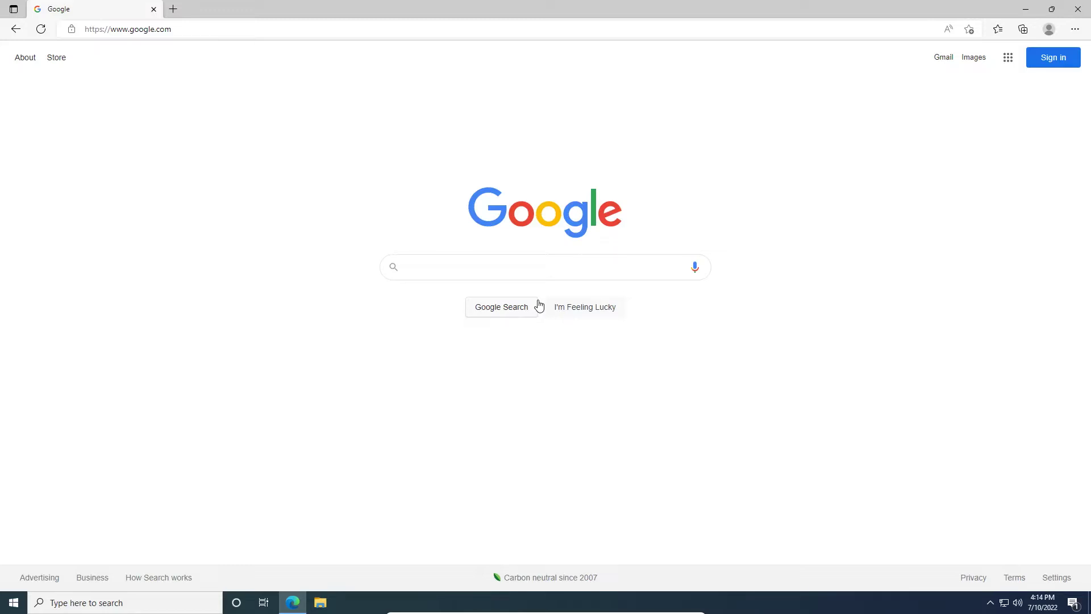
Search Google for 'kubuntu iso' and open the Download Kubuntu result on kubuntu.org.
left_click(1026, 9)
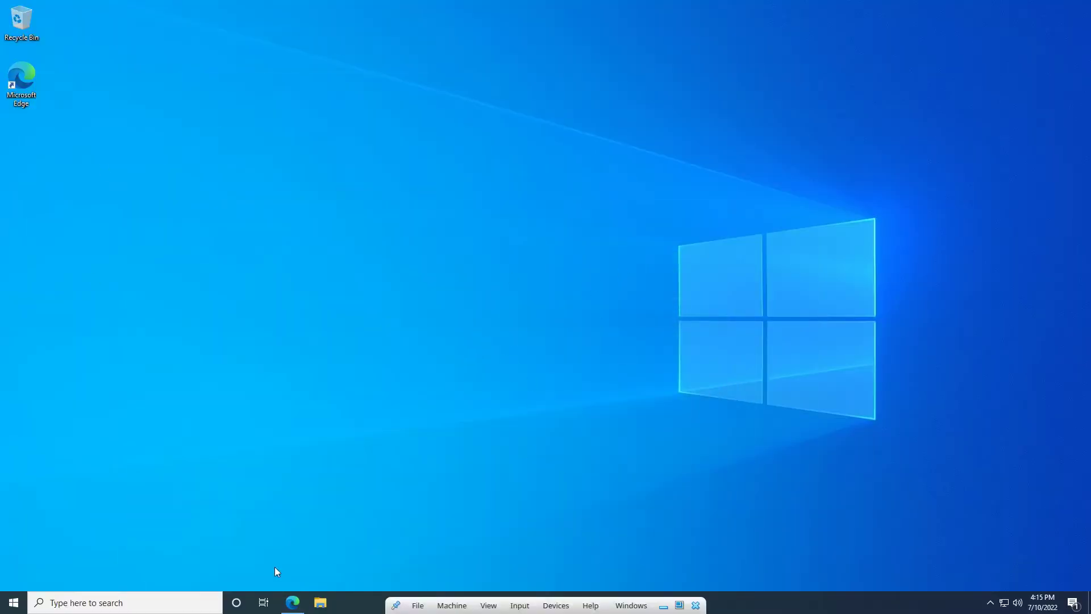
left_click(294, 601)
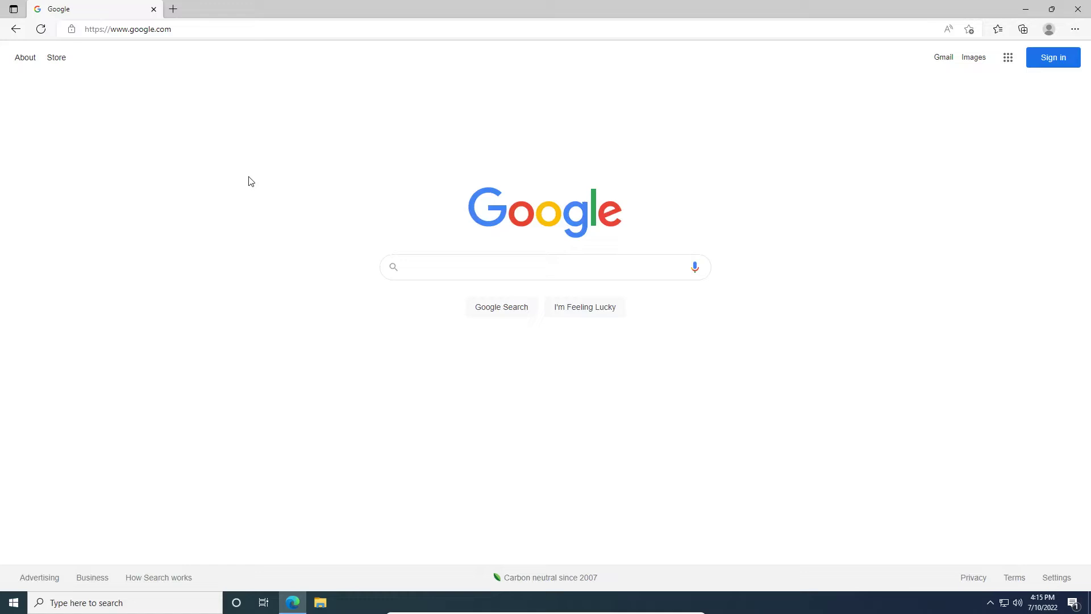
left_click(188, 28)
left_click(434, 271)
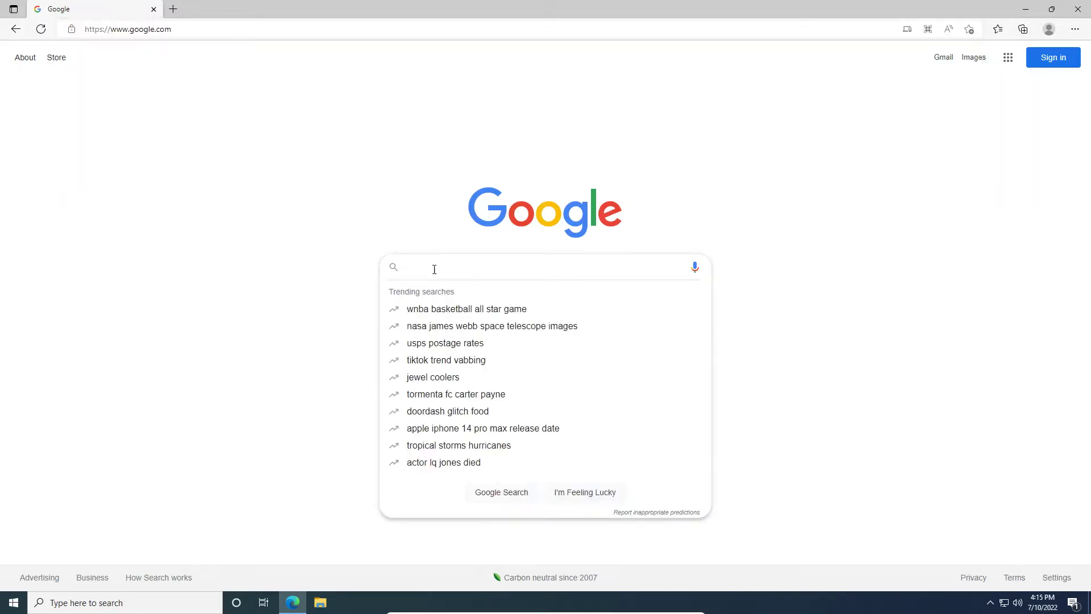
type("kub")
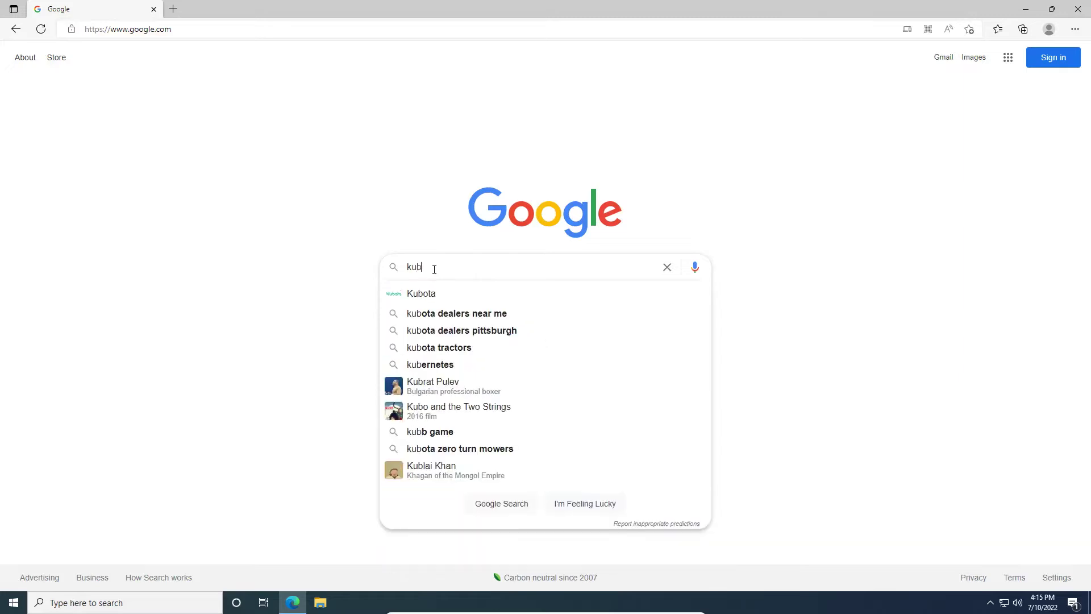
type("untu iso")
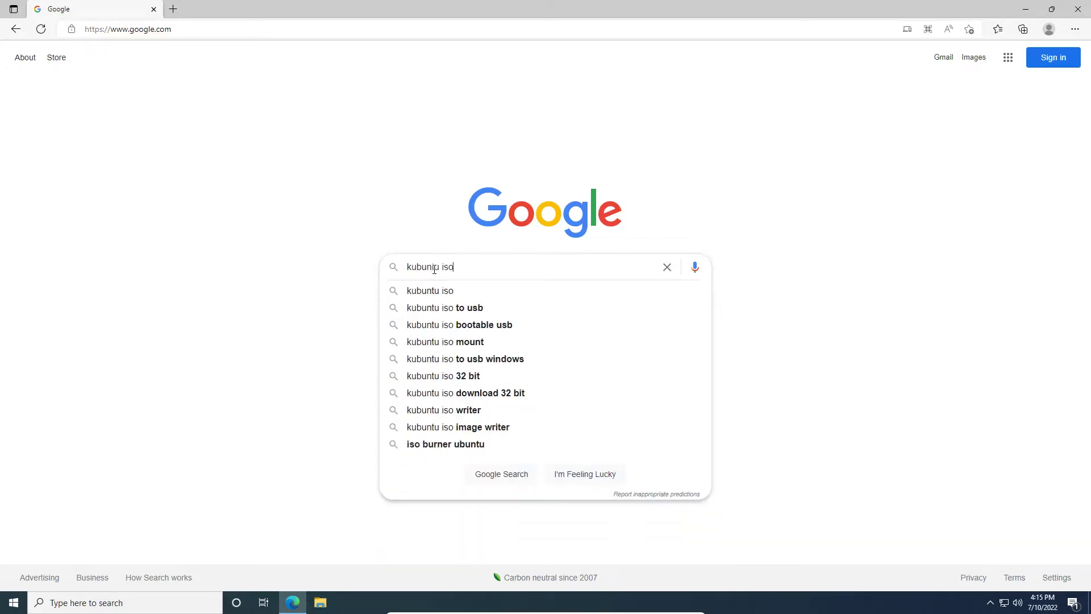
key("Return")
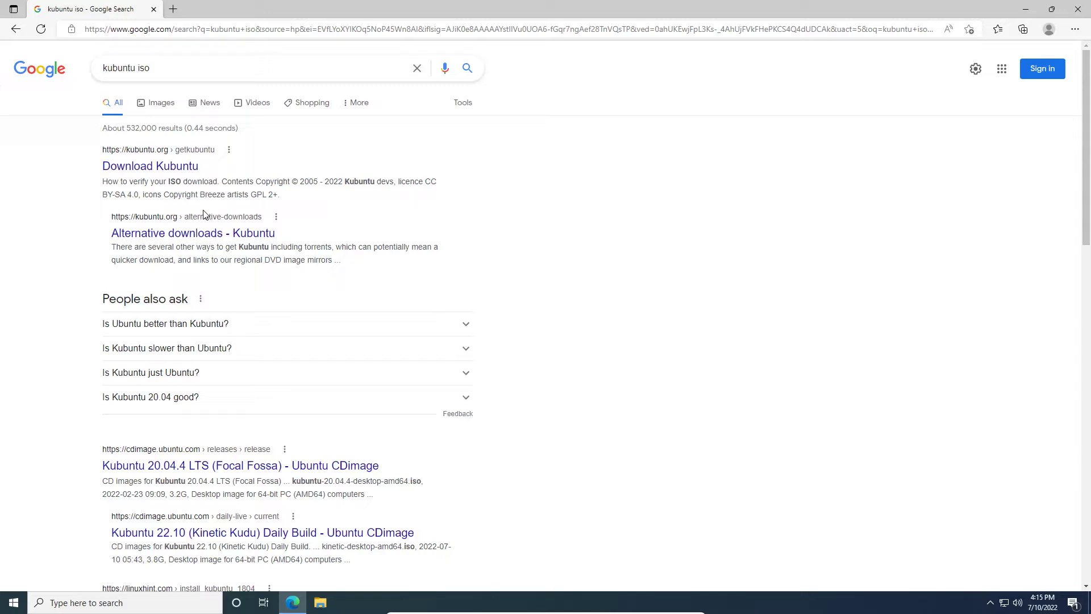
left_click(150, 170)
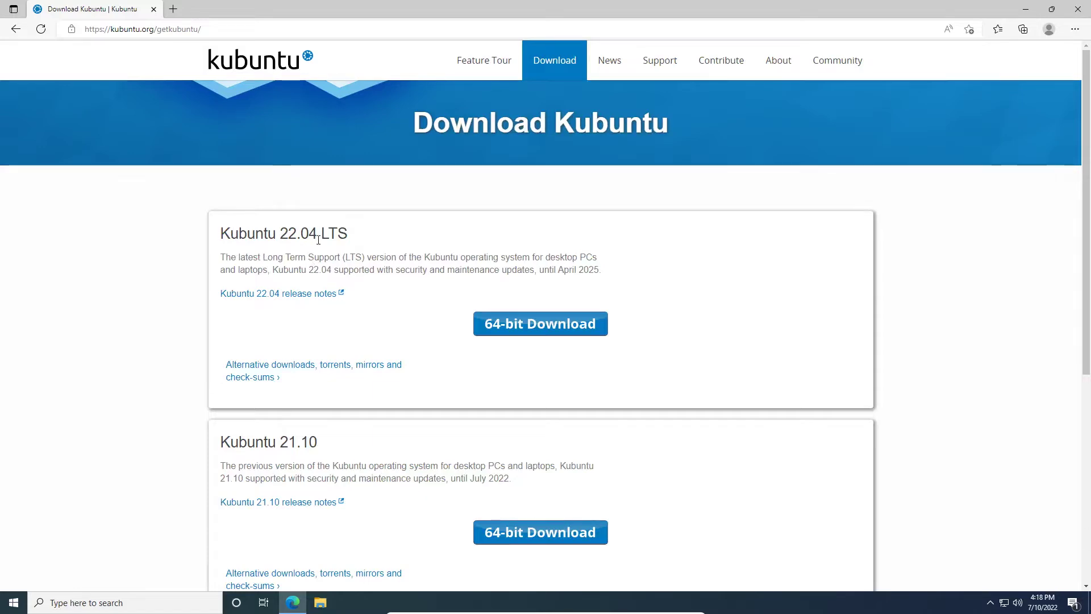
Download the 64-bit Kubuntu 20.04.4 LTS desktop ISO from the download page.
scroll(341, 244, "down", 4)
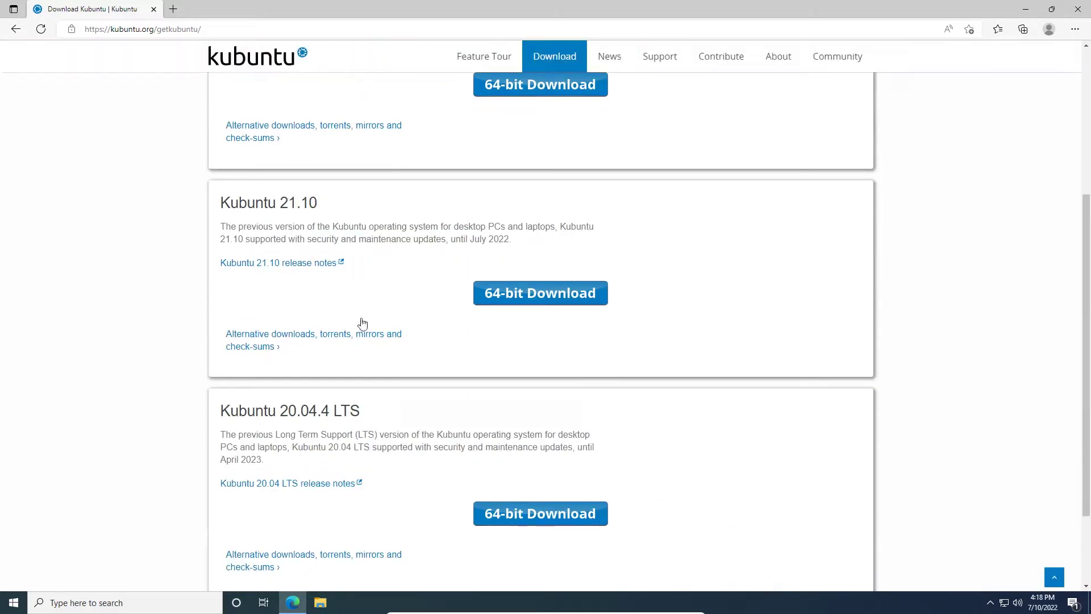
scroll(307, 407, "down", 2)
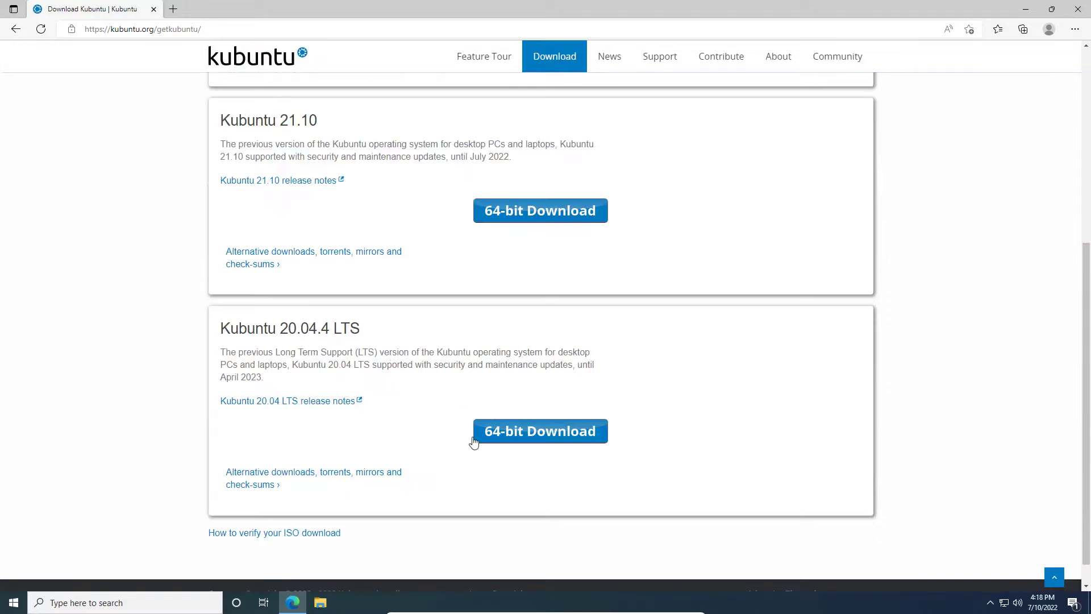
scroll(469, 421, "up", 8)
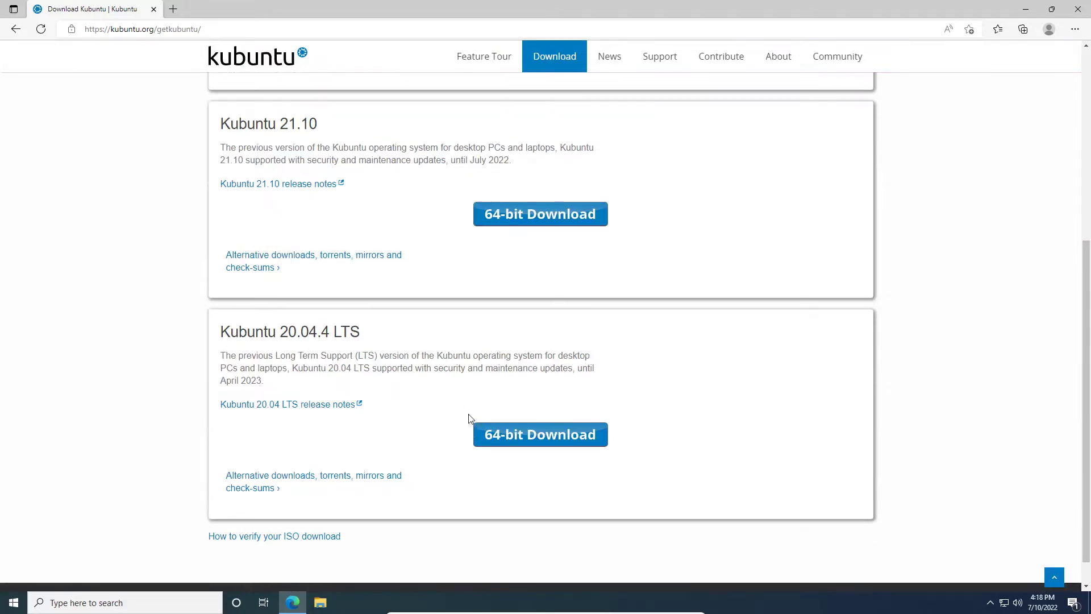
scroll(375, 322, "down", 4)
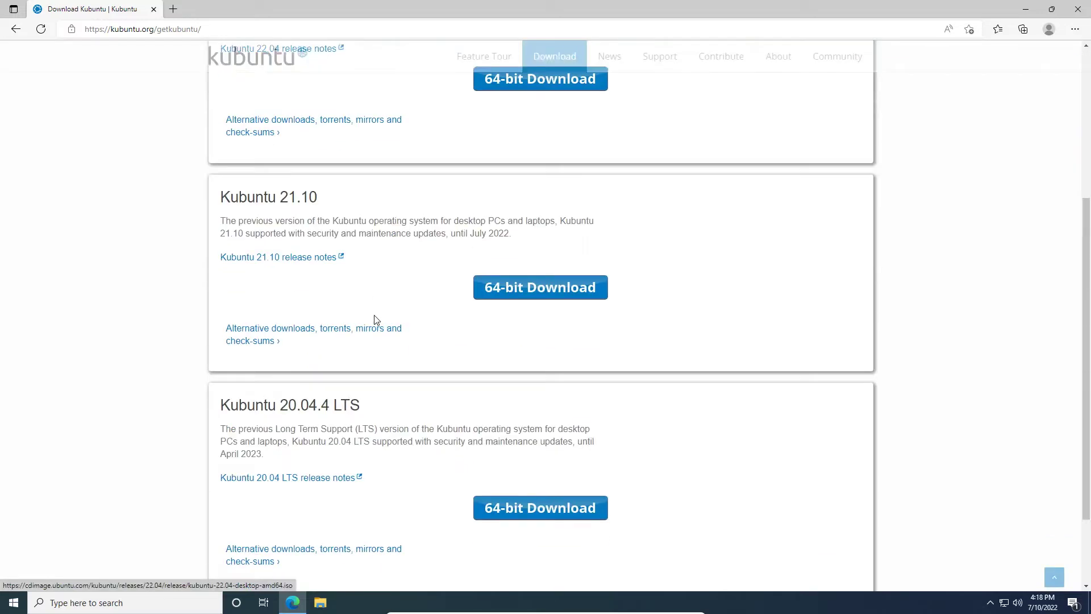
scroll(377, 321, "down", 1)
scroll(363, 312, "up", 5)
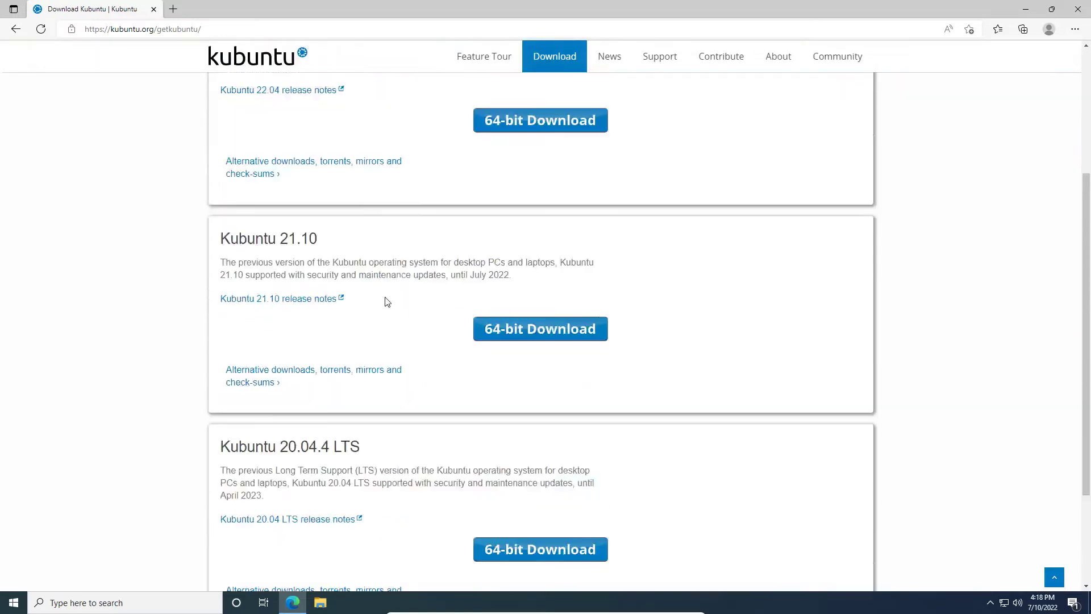
scroll(316, 283, "down", 5)
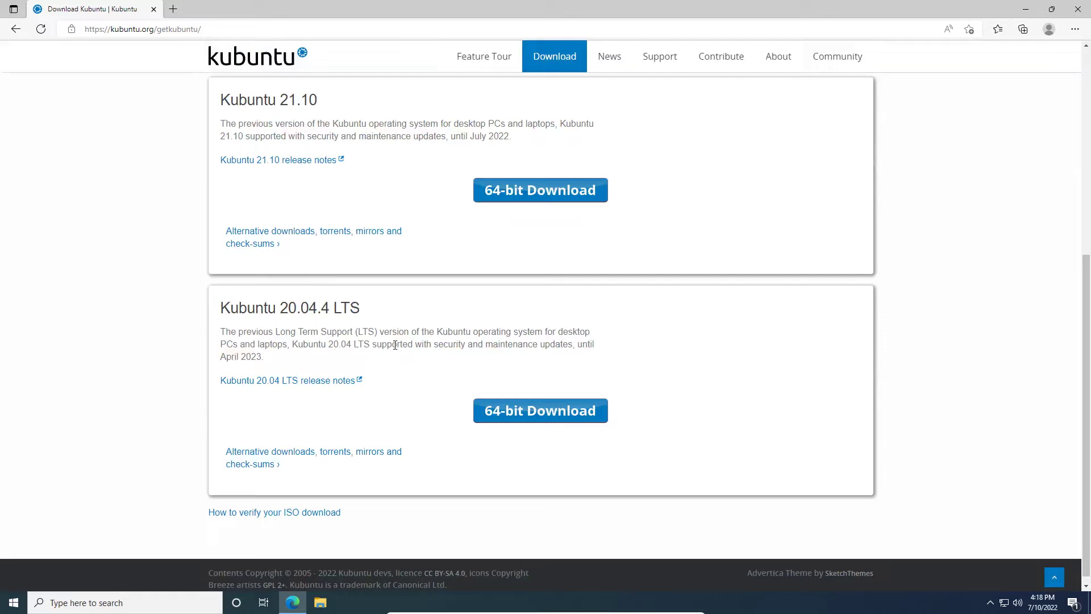
left_click(505, 409)
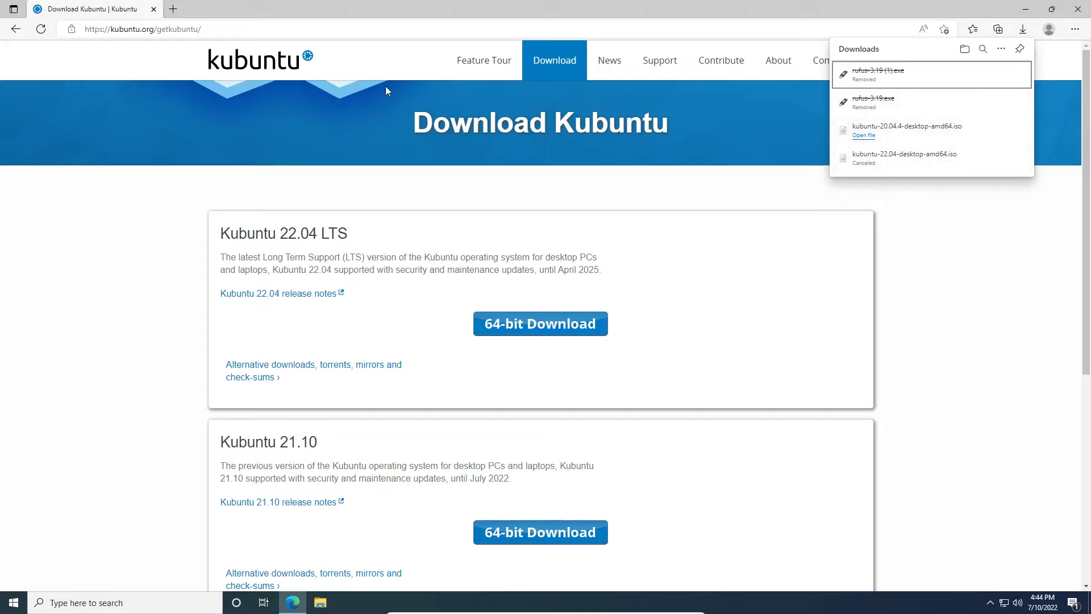
Search for 'rufus iso tool' from a new browser tab.
left_click(264, 4)
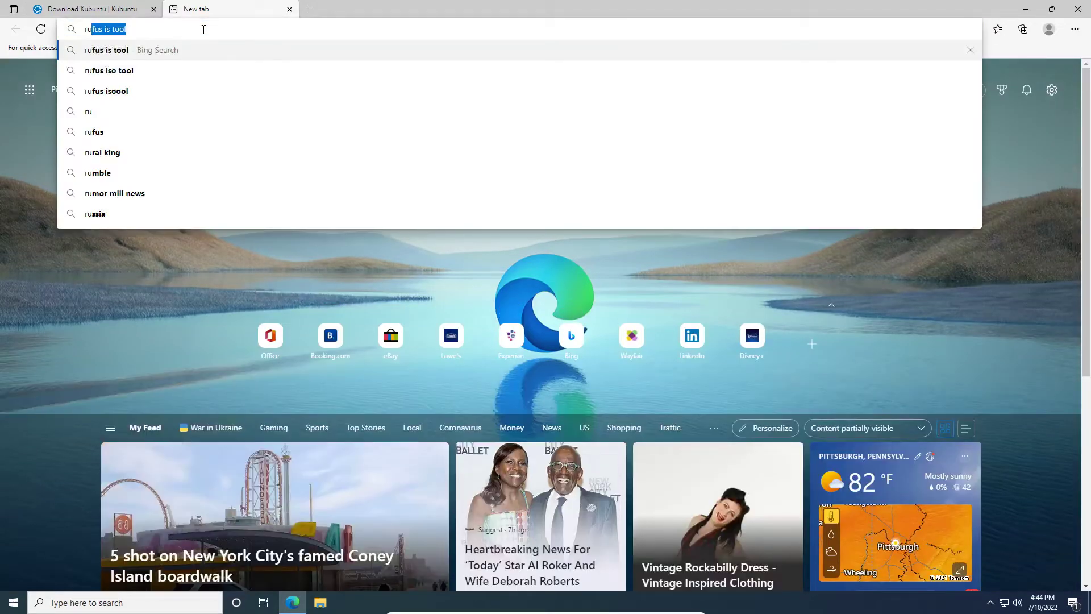
type("fus i")
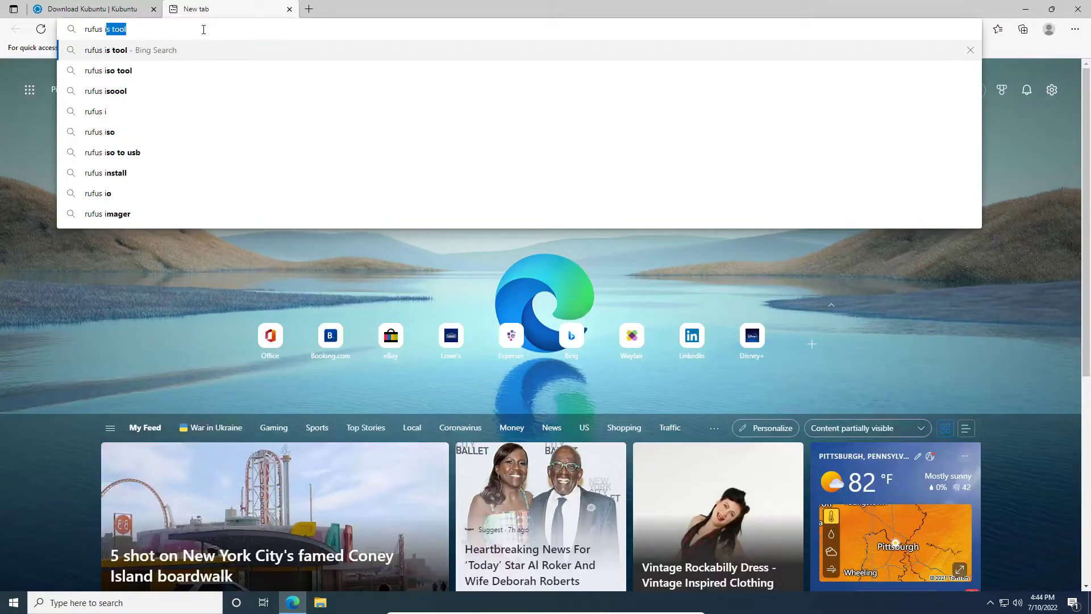
type("so too")
key("Return")
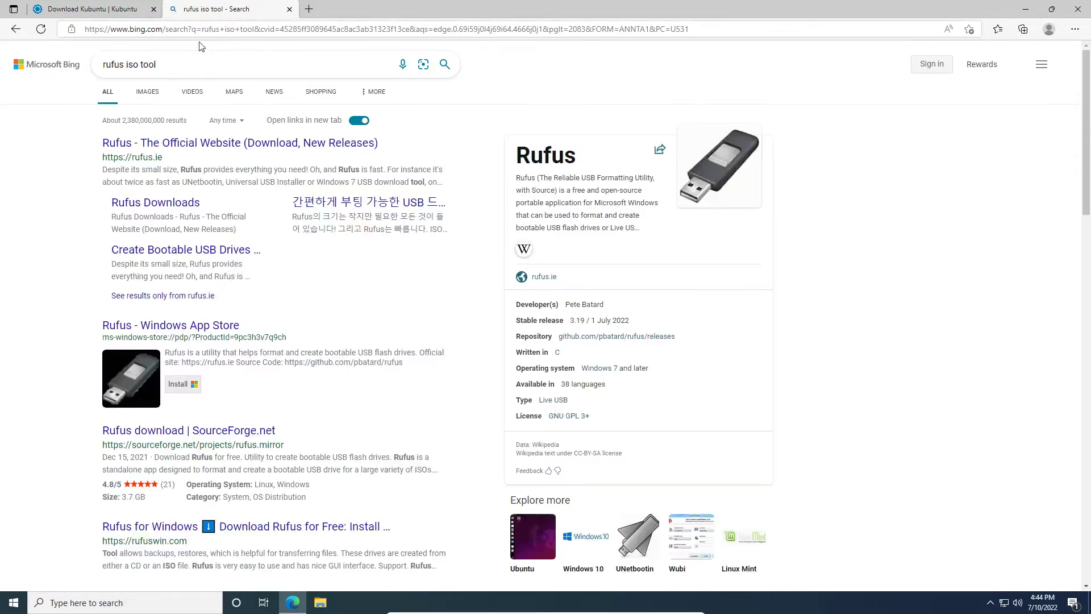
Open the official Rufus website at rufus.ie and scroll down to its Rufus 3.19 download.
left_click(158, 149)
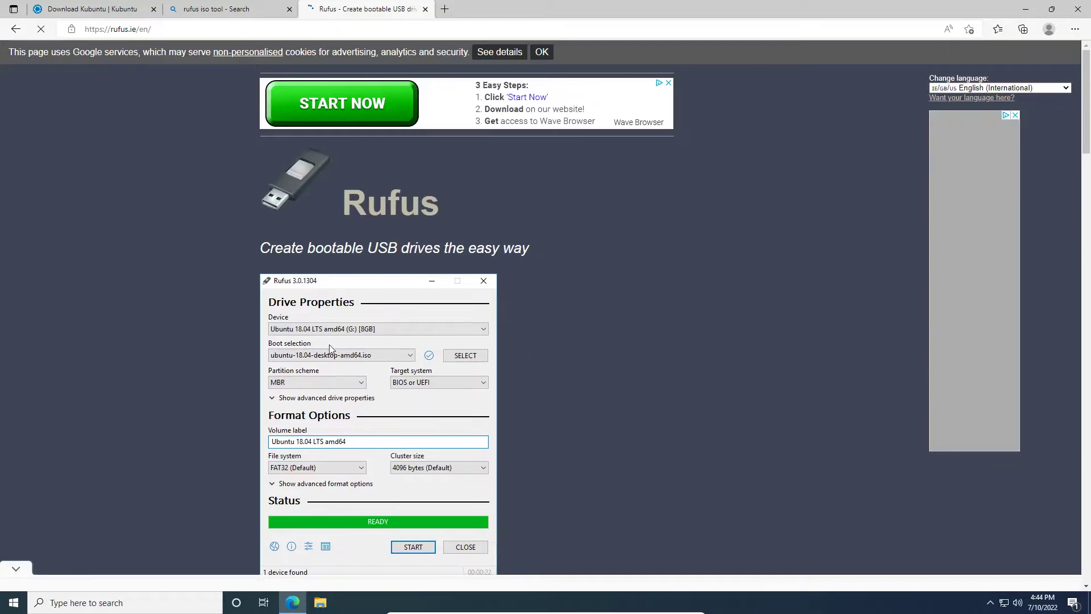
scroll(646, 308, "down", 10)
scroll(576, 254, "up", 10)
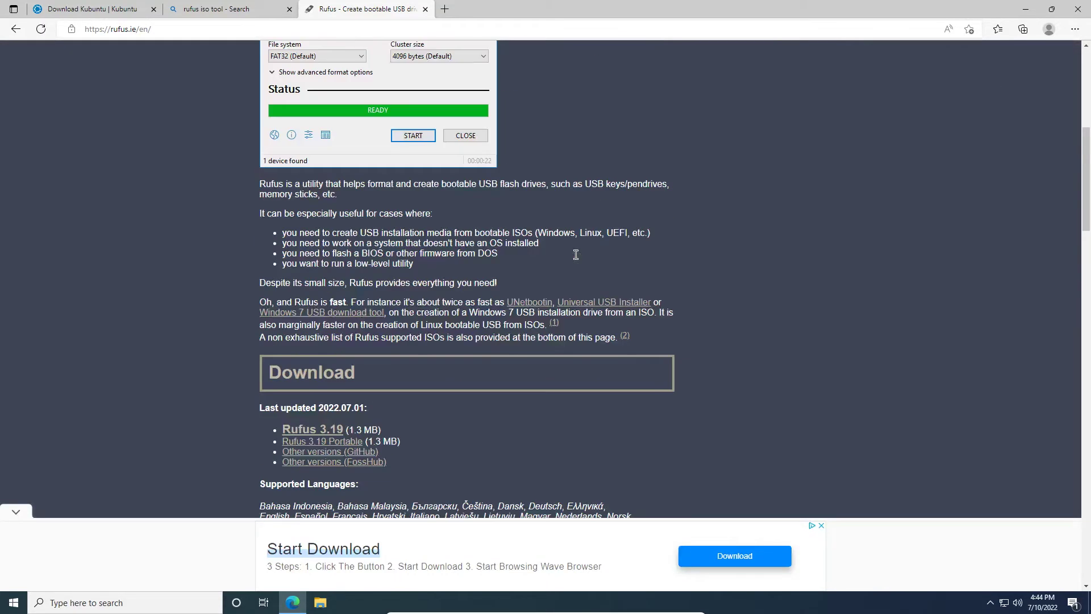
scroll(574, 254, "down", 3)
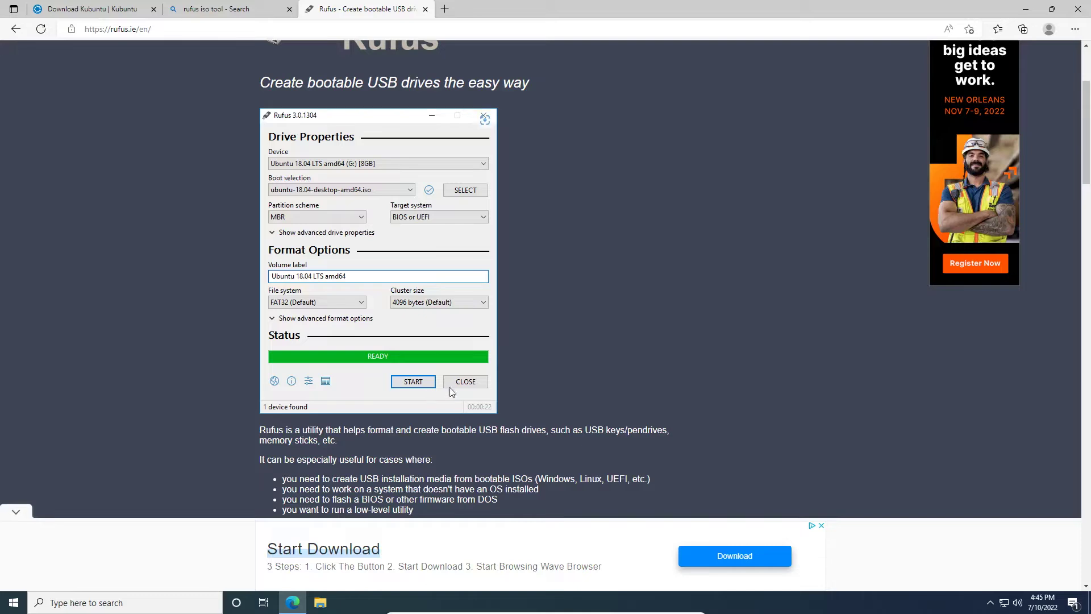
scroll(483, 365, "down", 3)
scroll(391, 354, "down", 2)
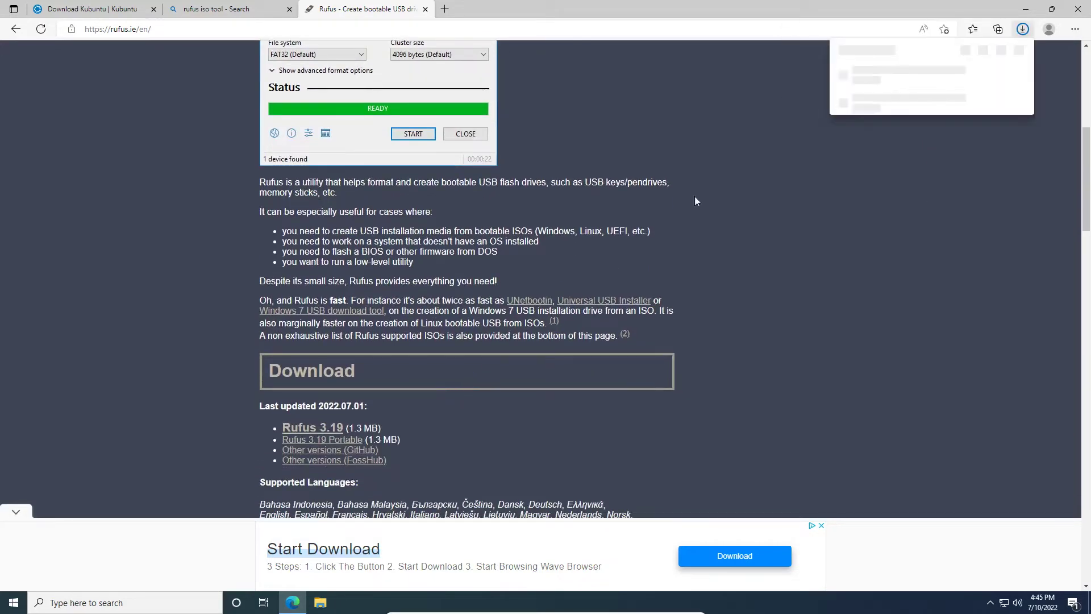
Launch rufus-3.19 from the Downloads folder in File Explorer.
left_click(1025, 8)
left_click(331, 607)
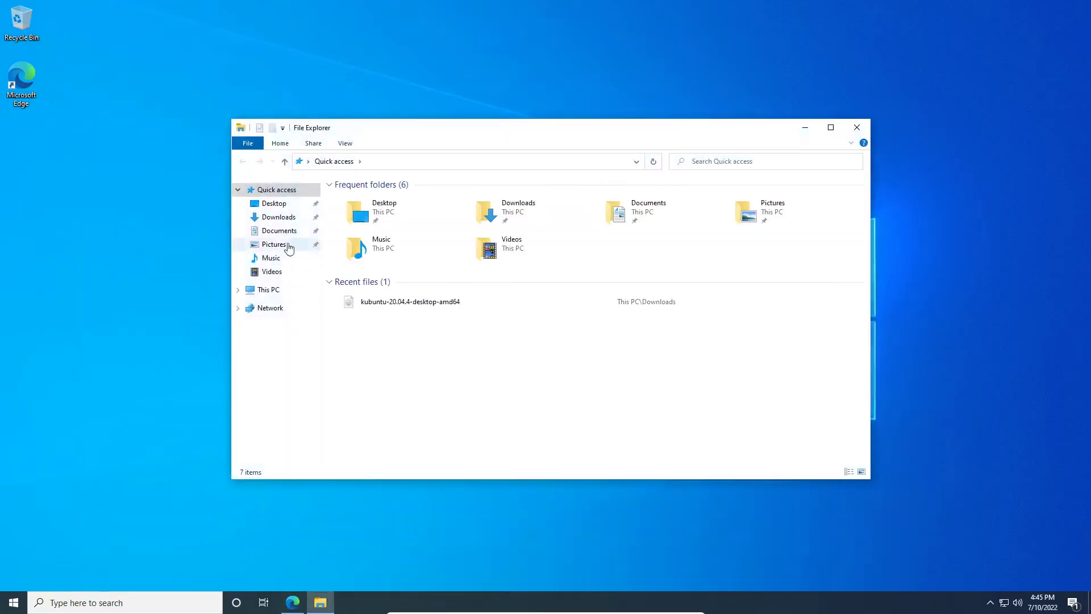
left_click(278, 217)
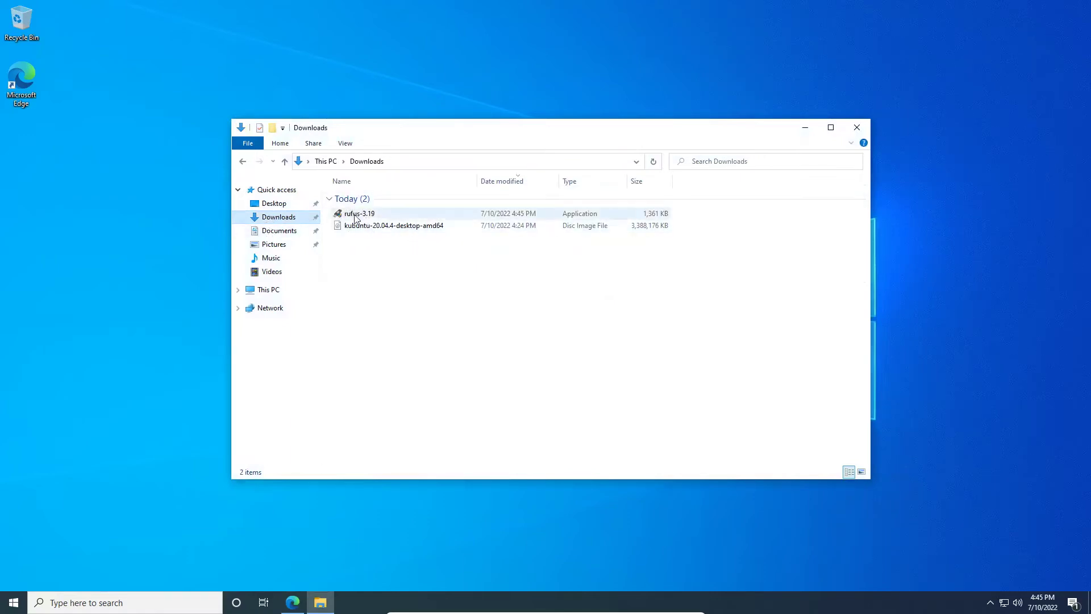
double_click(356, 214)
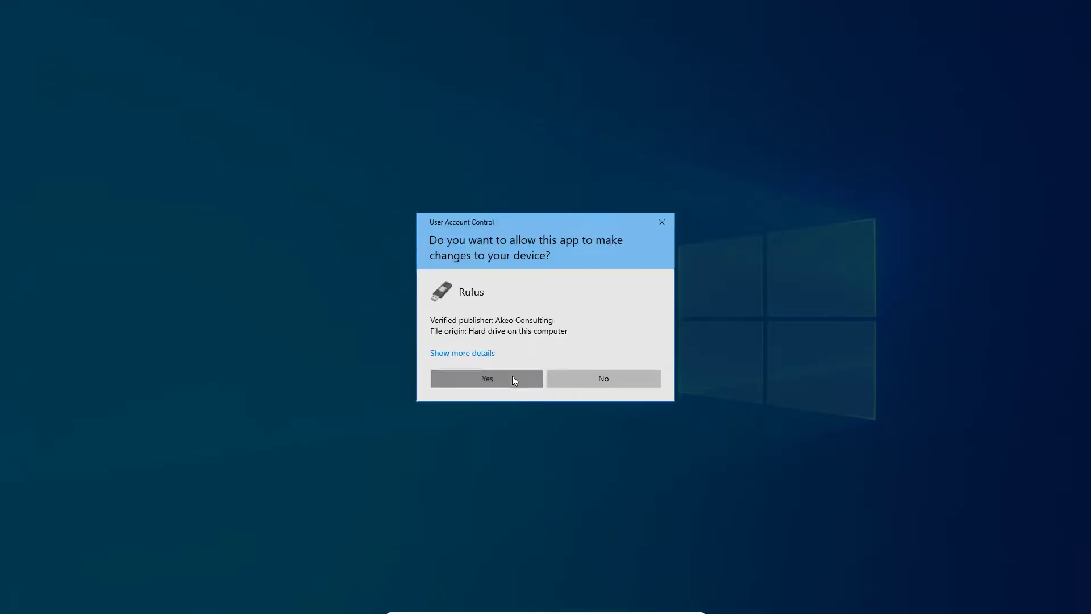
Allow Rufus to run and load kubuntu-20.04.4-desktop-amd64.iso as the Disk or ISO image boot selection.
left_click(512, 376)
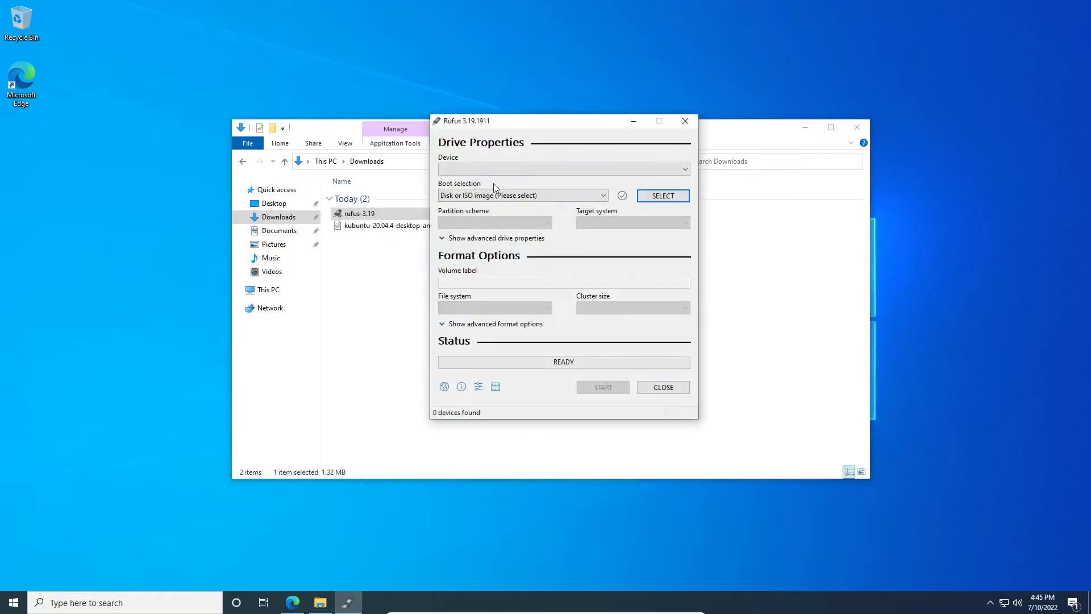
left_click(544, 172)
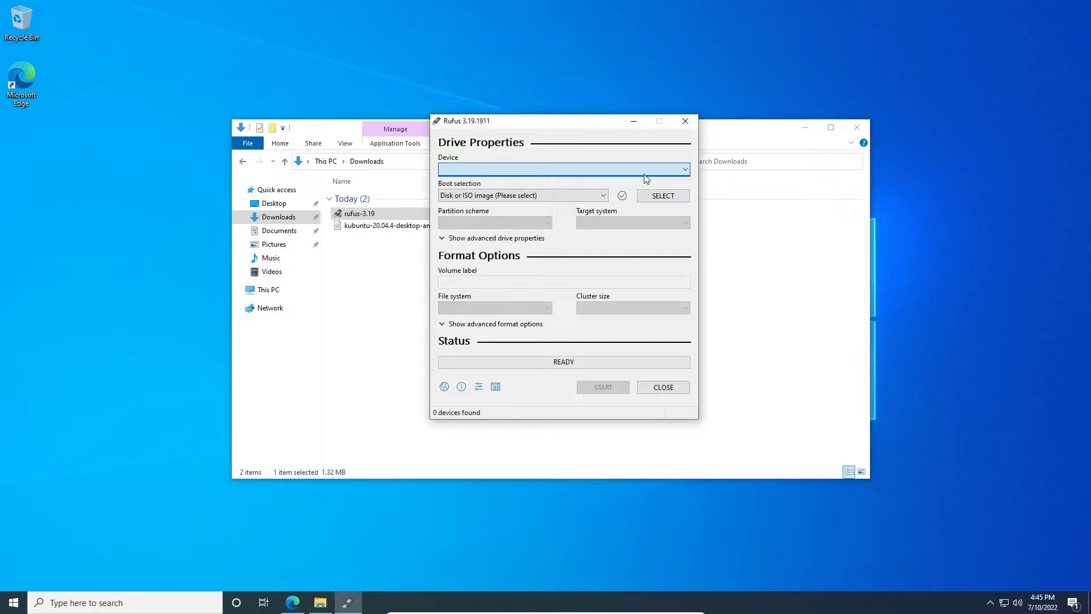
left_click(469, 196)
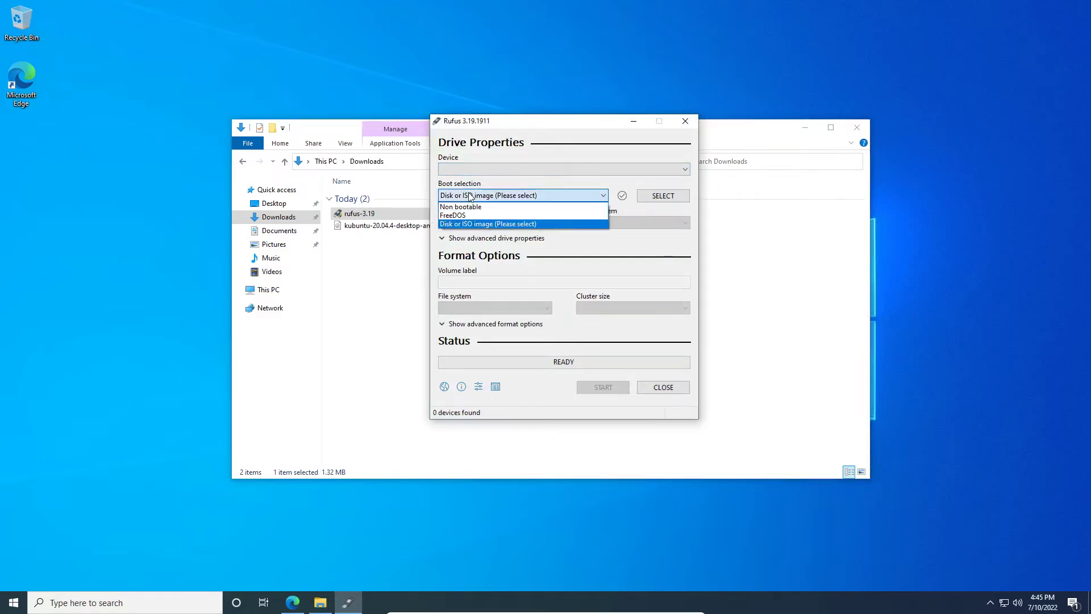
left_click(466, 224)
left_click(655, 196)
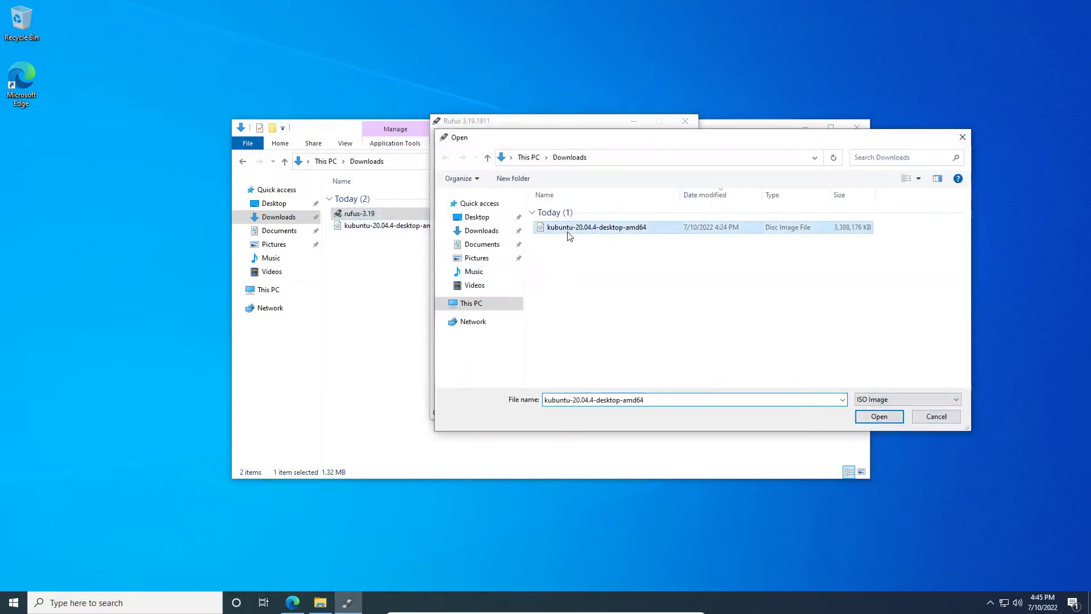
left_click(881, 417)
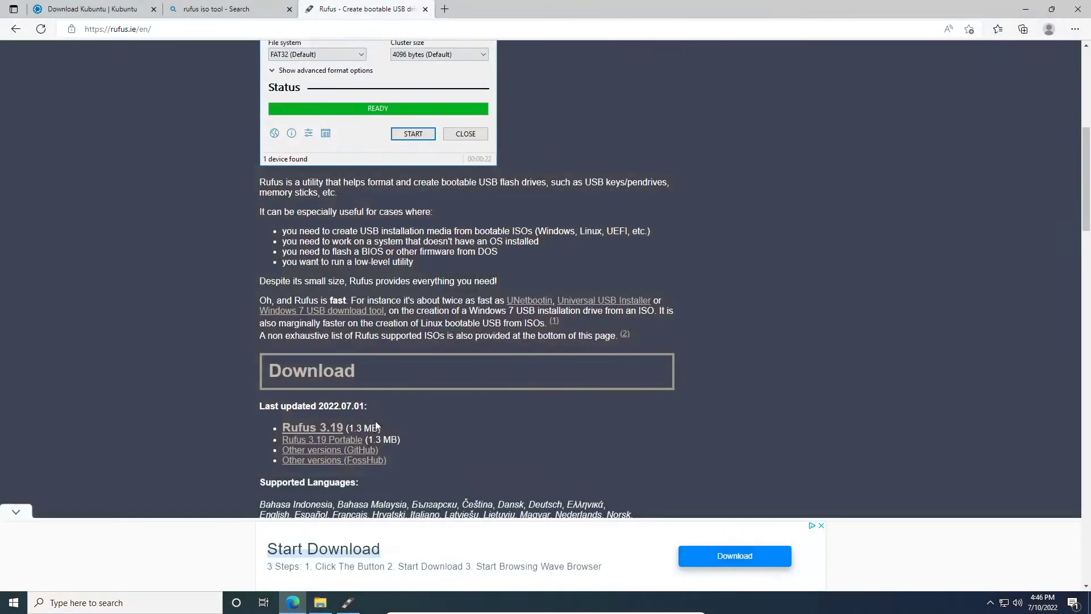
scroll(399, 410, "up", 5)
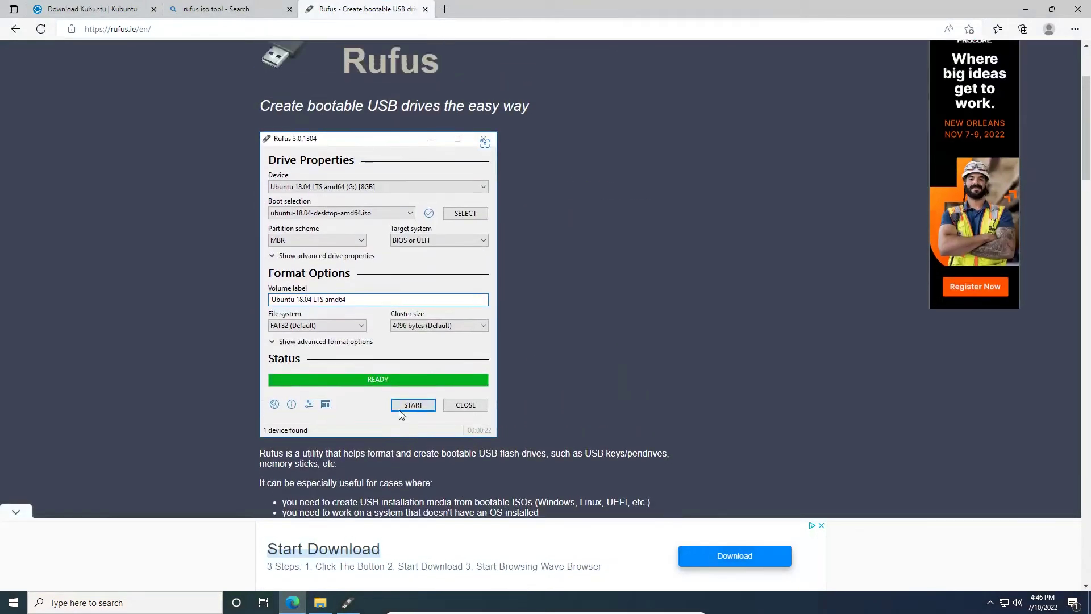
scroll(399, 411, "up", 1)
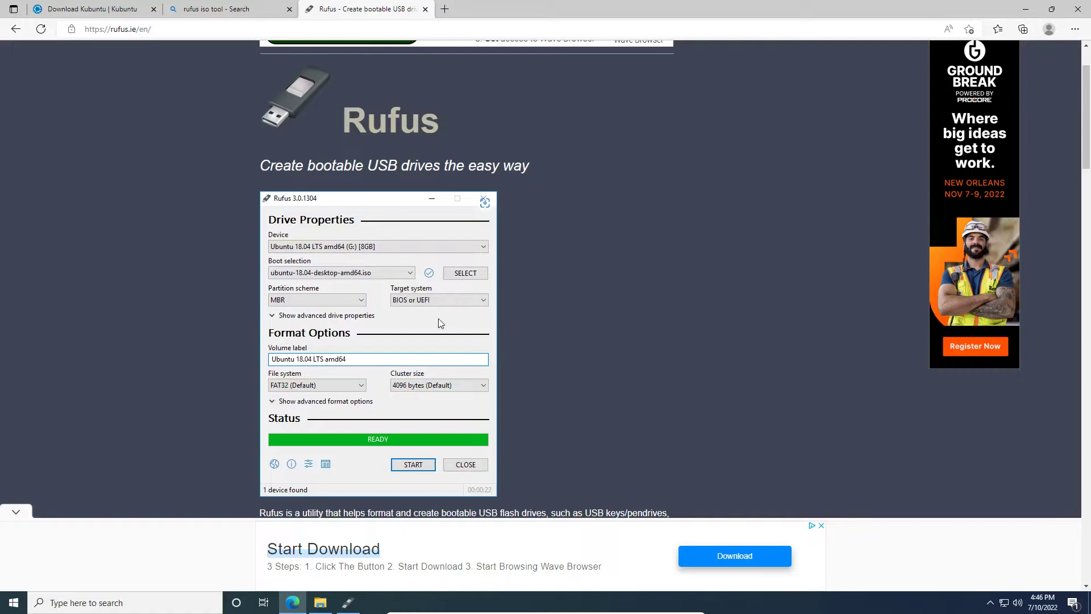
scroll(386, 330, "down", 2)
scroll(344, 313, "up", 2)
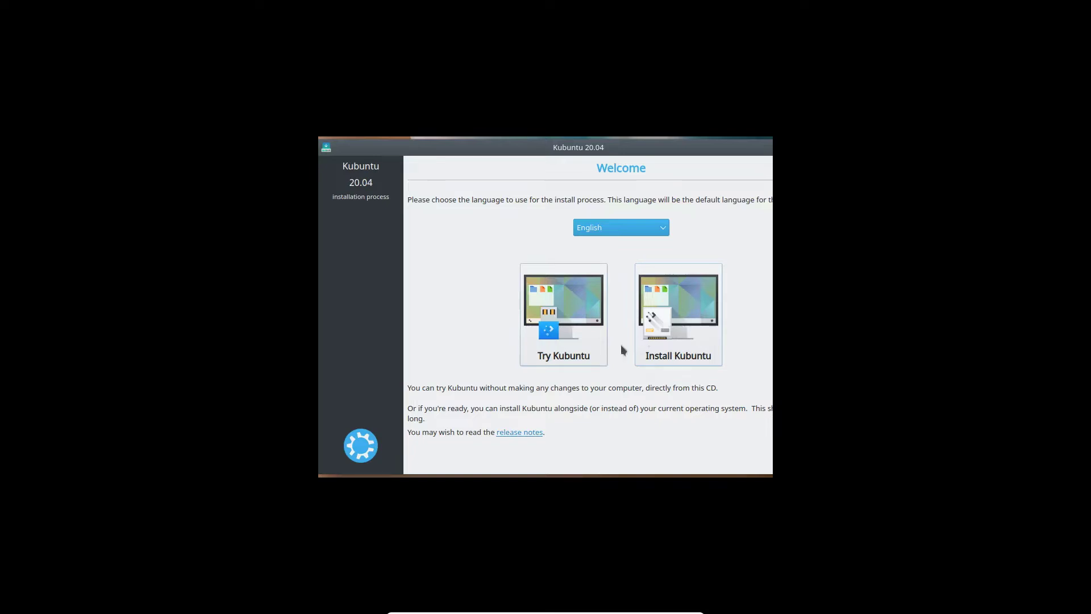
Start the Kubuntu install, exit VM full-screen, and accept the English (US) keyboard layout.
left_click(673, 339)
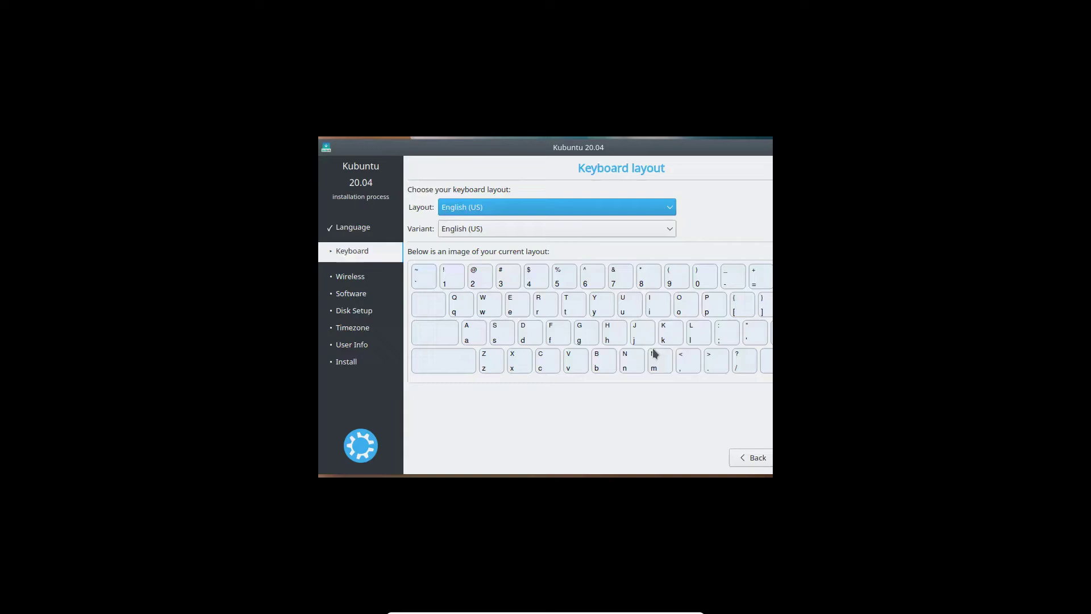
key("Control_R+f")
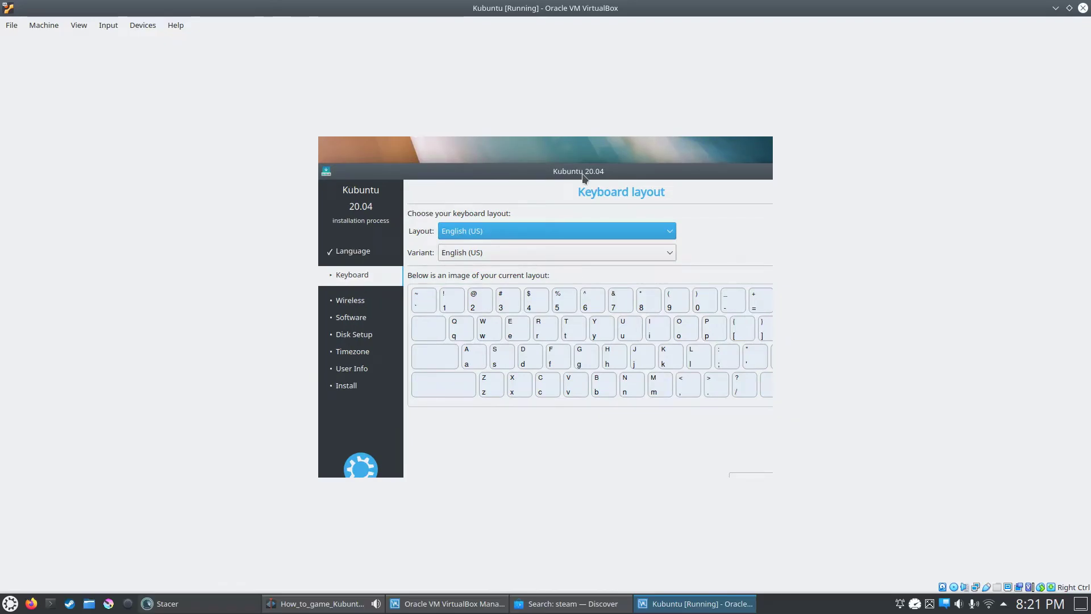
left_click_drag(590, 168, 525, 159)
left_click_drag(420, 161, 449, 158)
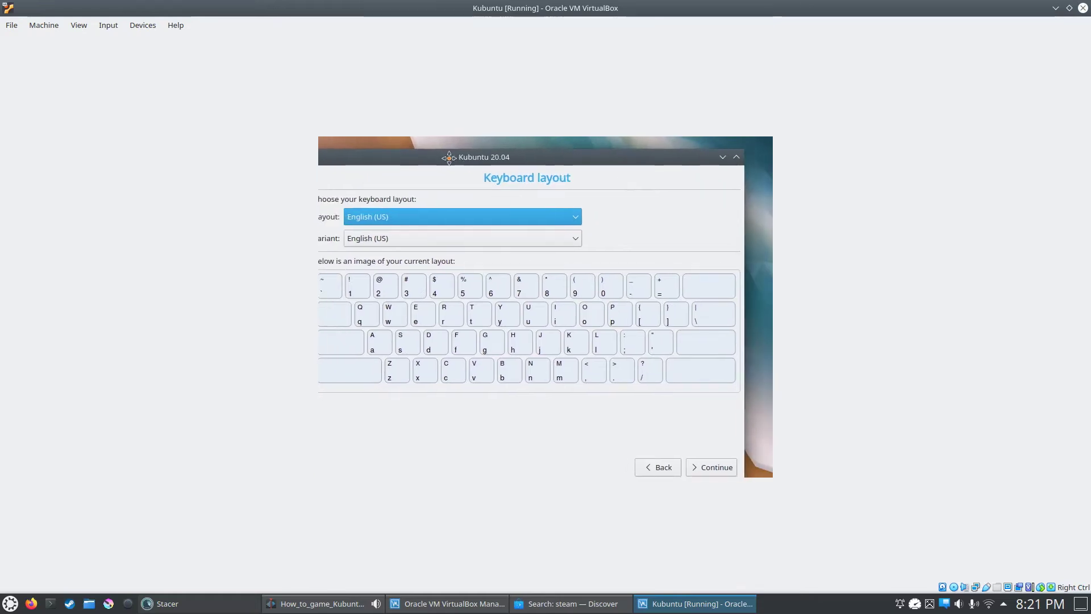
left_click(701, 468)
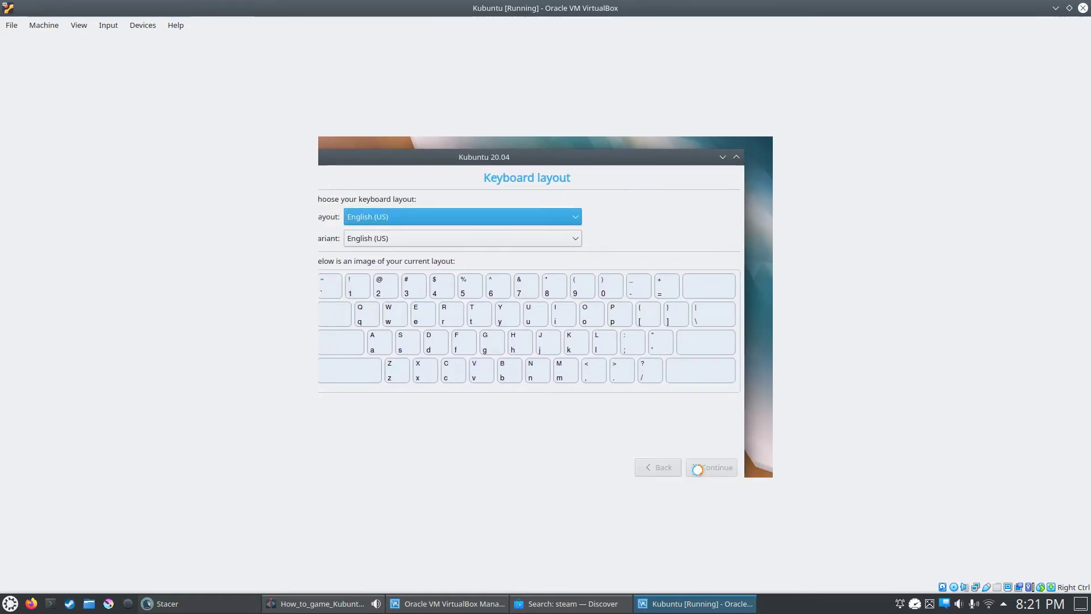
left_click_drag(449, 158, 506, 168)
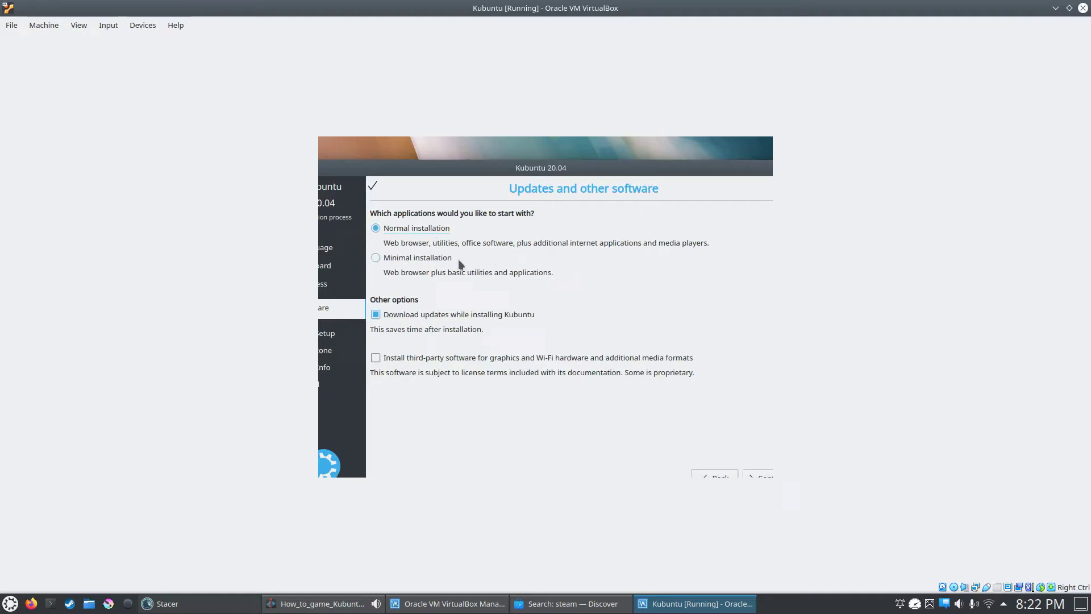
Turn off downloading updates, turn on third-party software installation, and continue to Installation type.
left_click_drag(458, 167, 477, 163)
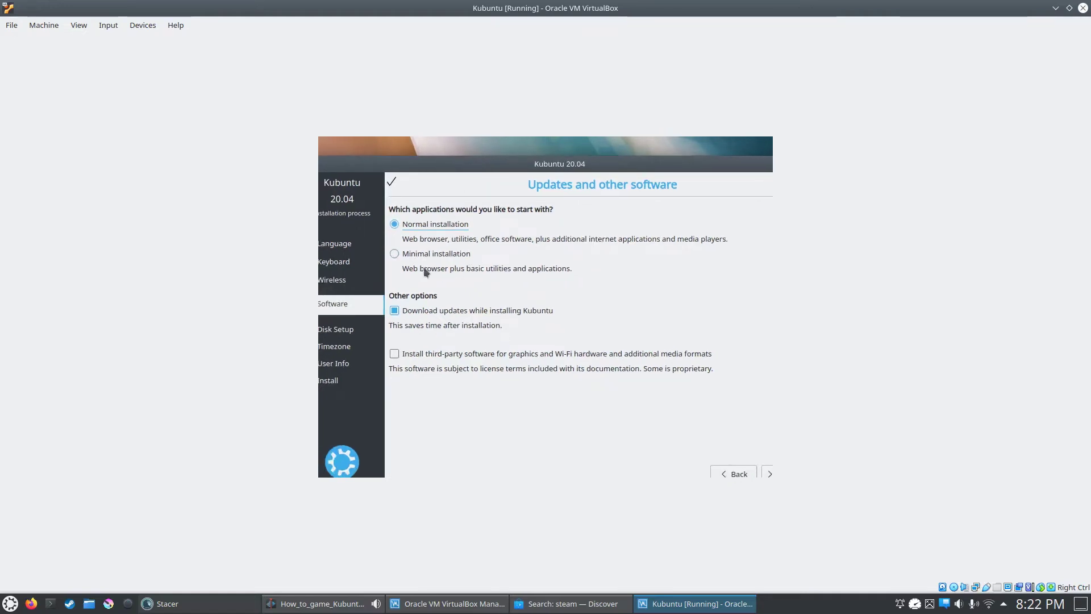
left_click(398, 316)
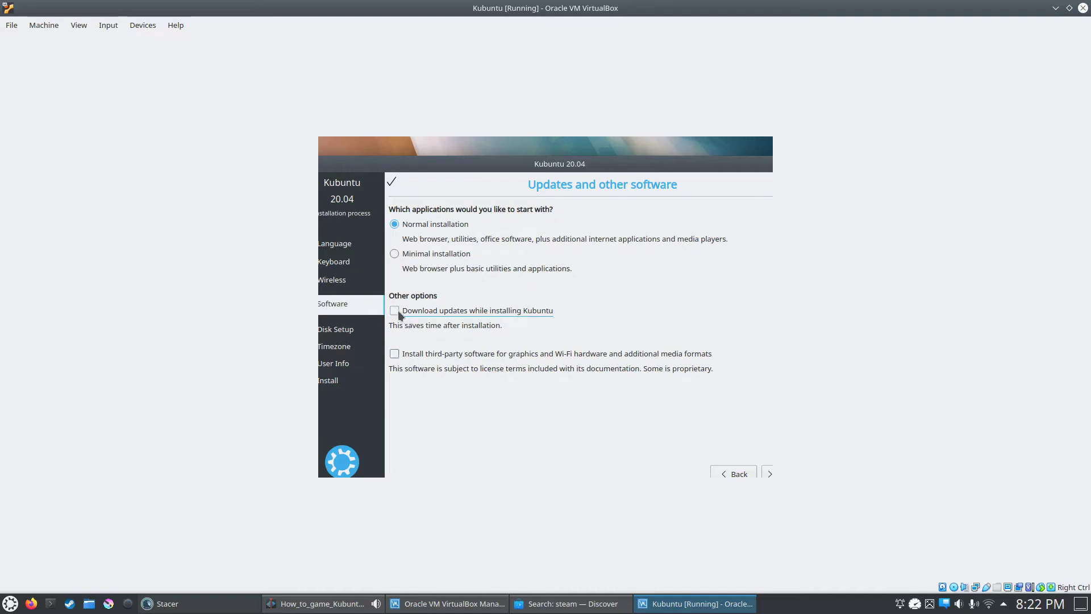
left_click(393, 354)
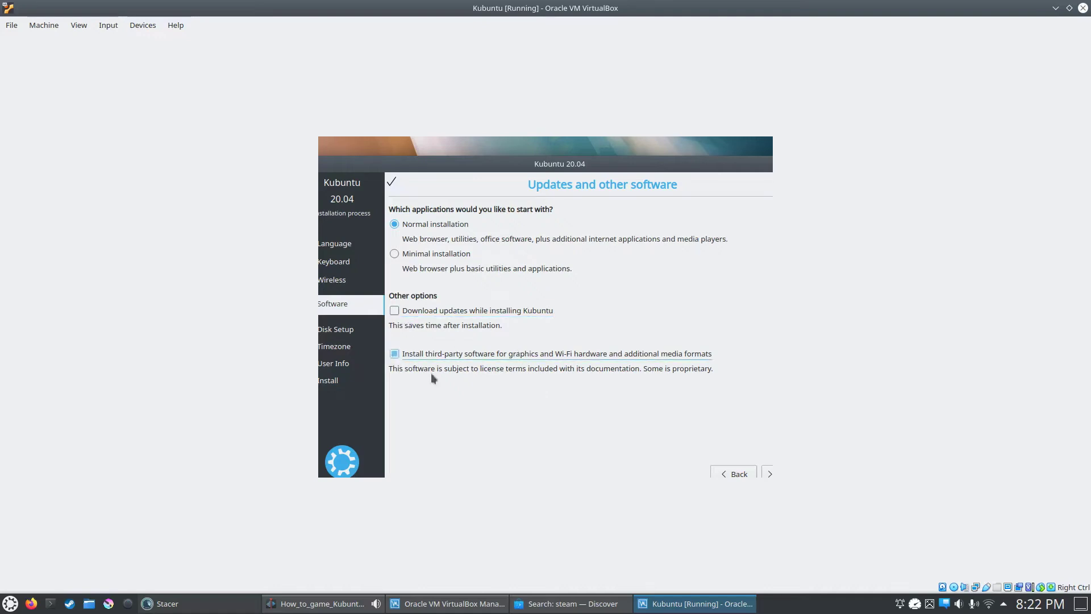
left_click_drag(437, 167, 390, 164)
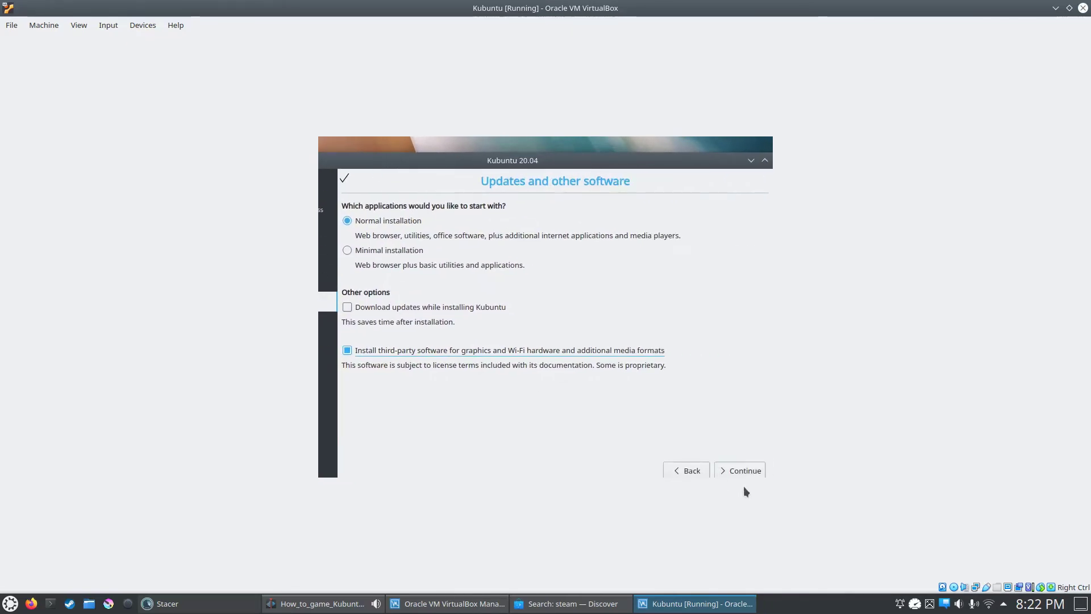
left_click(735, 471)
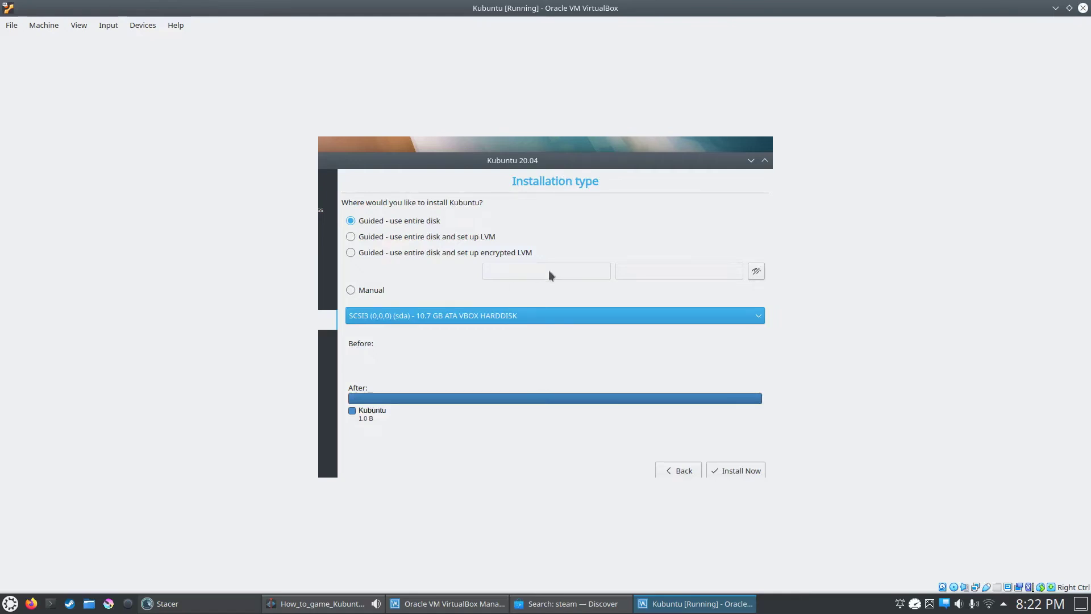
Move the installer window into view and open the target-disk list for the guided entire-disk install.
left_click_drag(466, 166, 564, 178)
left_click_drag(394, 160, 449, 164)
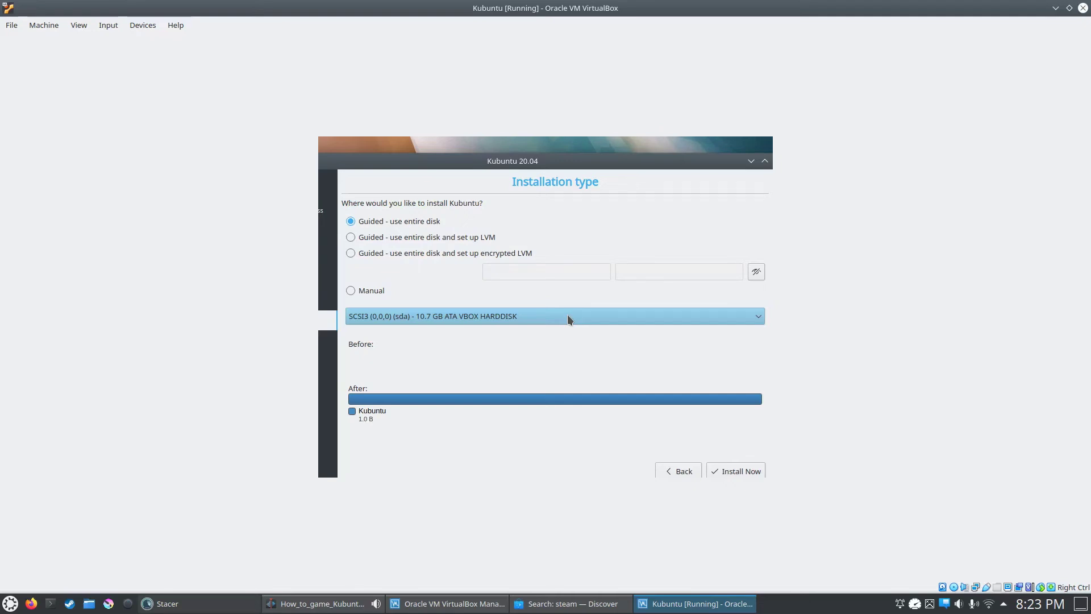
left_click(563, 322)
Keep the 10.7 GB VBOX hard disk as target, then reposition and resize the installer window.
left_click(562, 321)
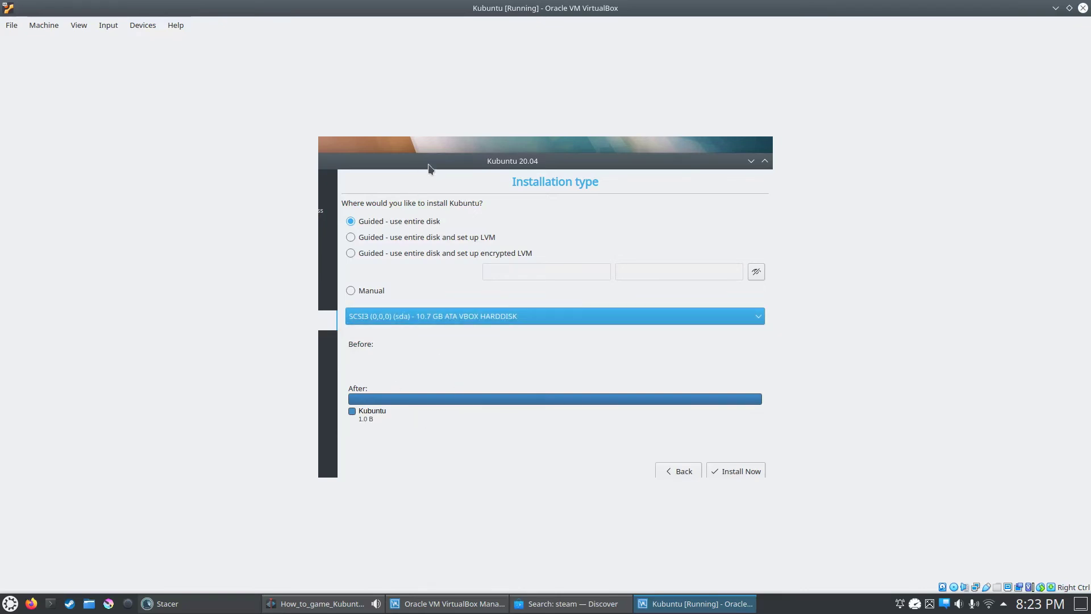
left_click_drag(432, 161, 463, 151)
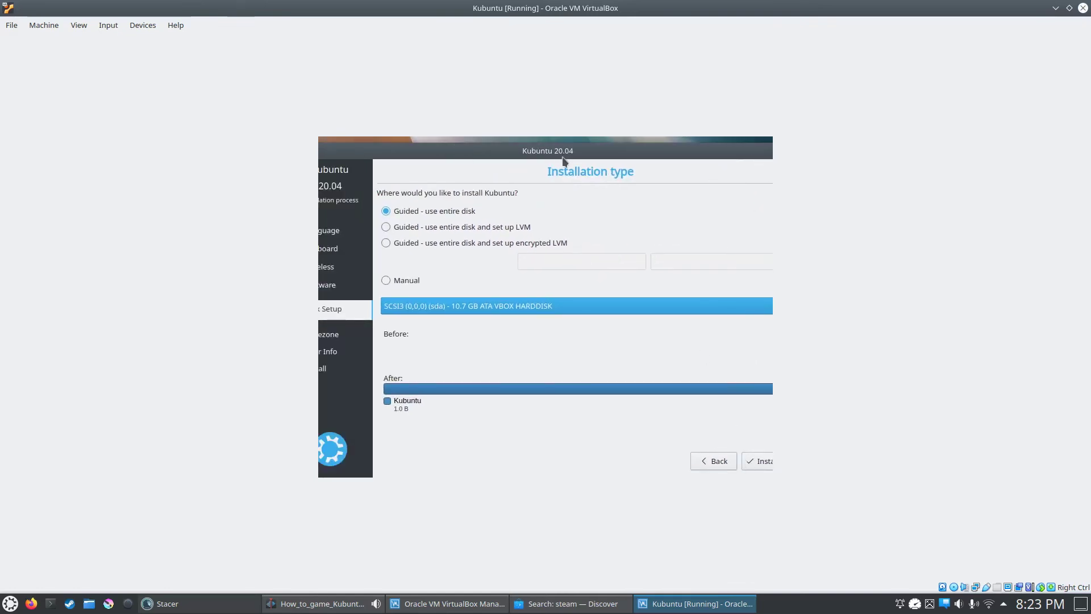
left_click_drag(563, 153, 520, 158)
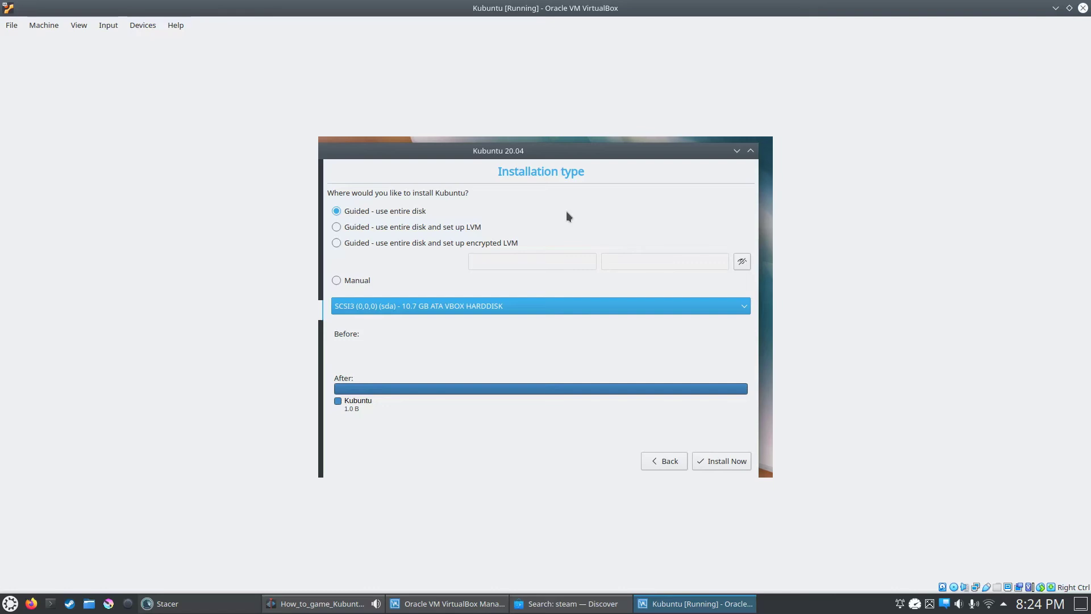
double_click(469, 155)
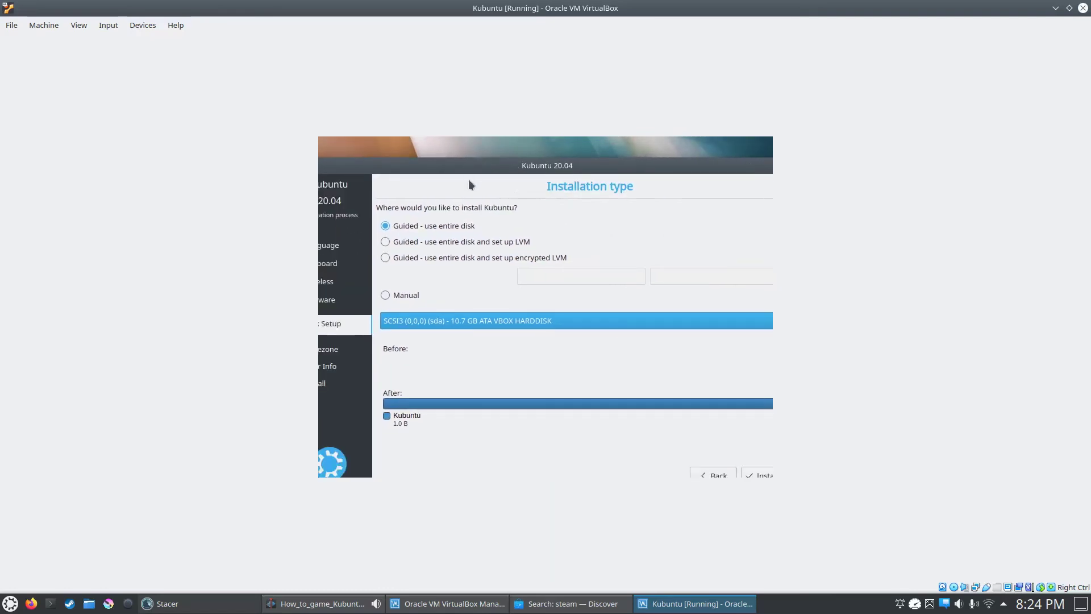
double_click(471, 169)
mouse_move(482, 168)
left_mouse_down()
mouse_move(385, 180)
mouse_move(415, 173)
left_mouse_up()
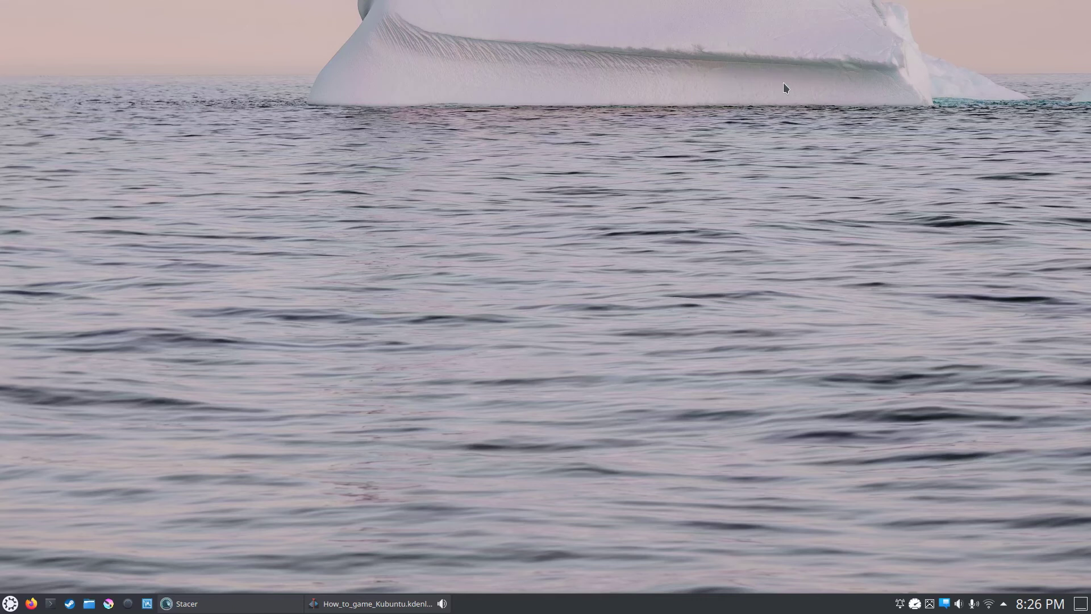
Launch the Discover software centre from the application launcher.
left_click(9, 605)
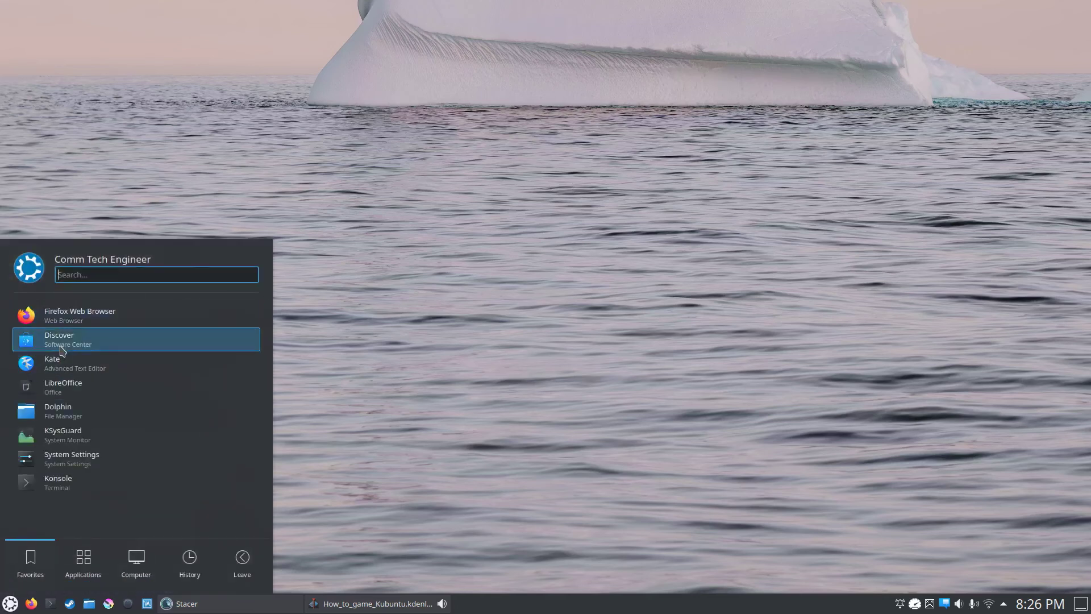
left_click(63, 348)
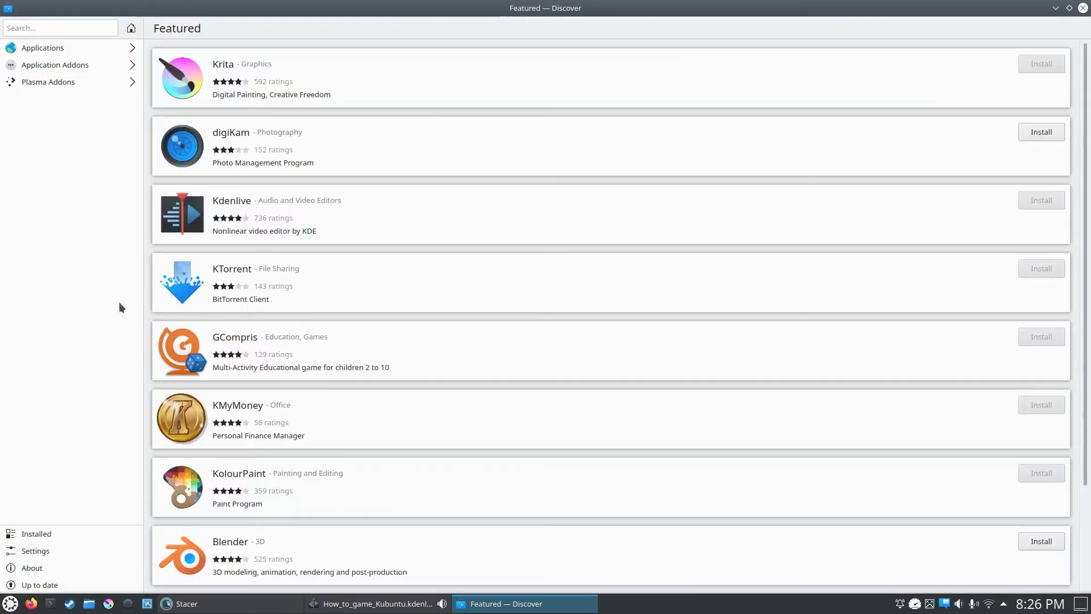
scroll(452, 310, "down", 3)
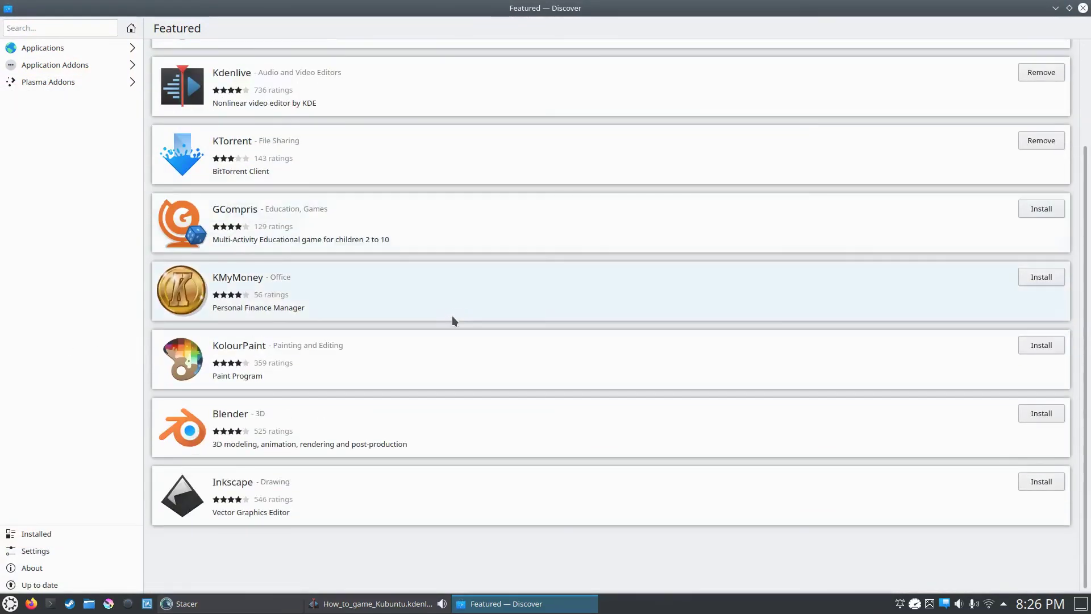
scroll(453, 320, "up", 3)
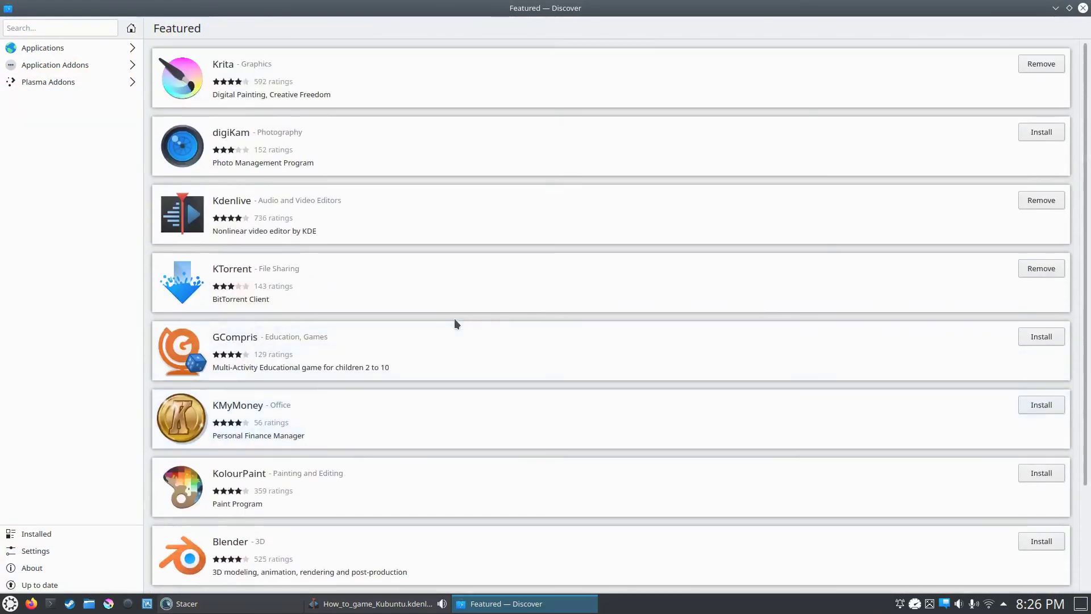
Search Discover for 'steam' to list the Steam installer, then minimize the window.
left_click(71, 29)
type("steam")
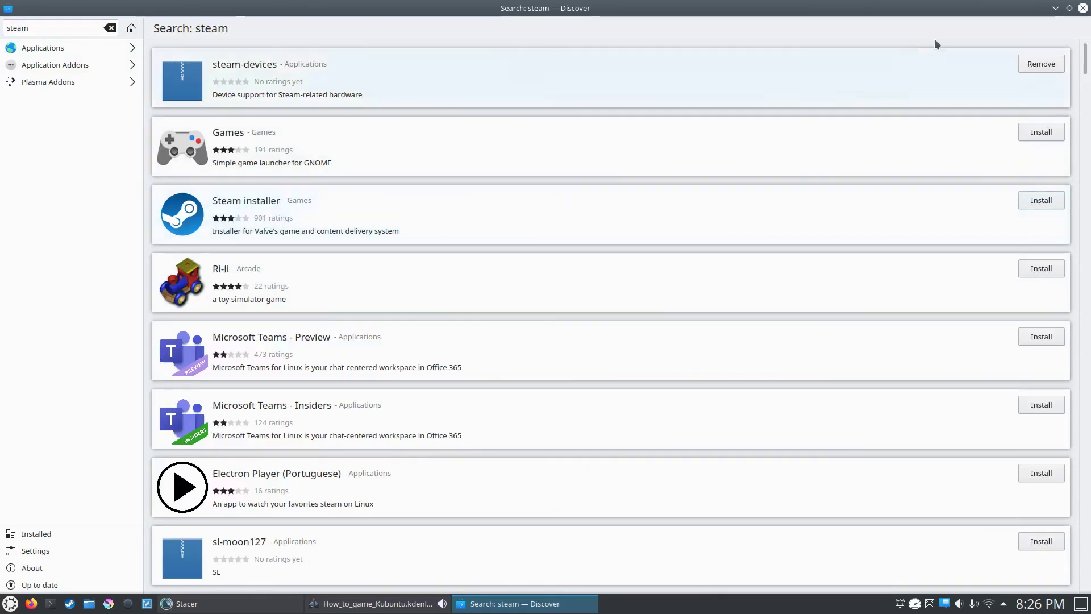
left_click(1055, 9)
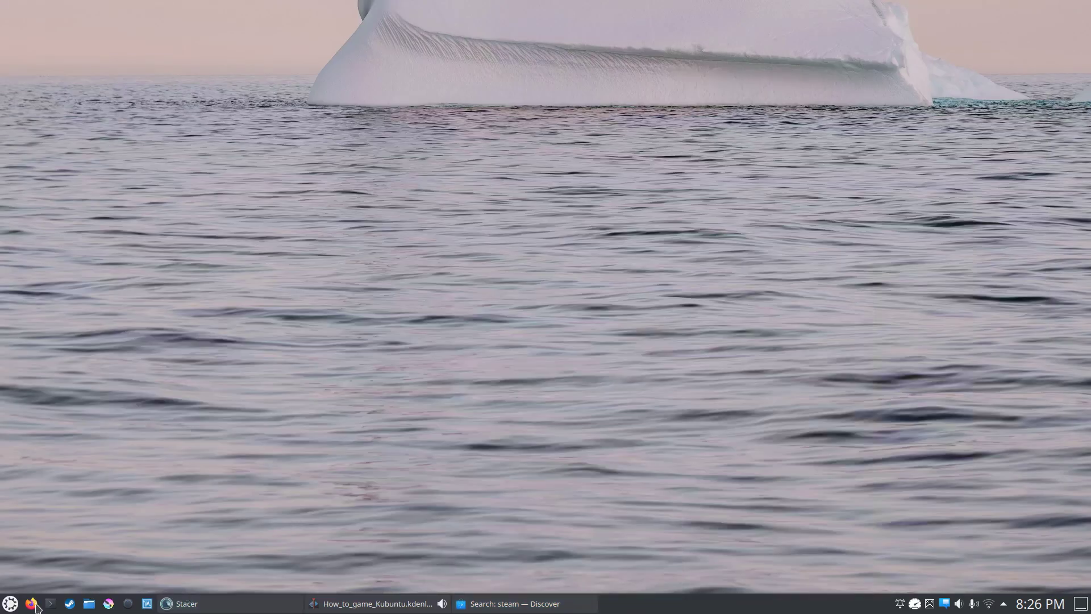
Open a Konsole window near screen centre and type 'steam' at the bash prompt.
left_click(51, 603)
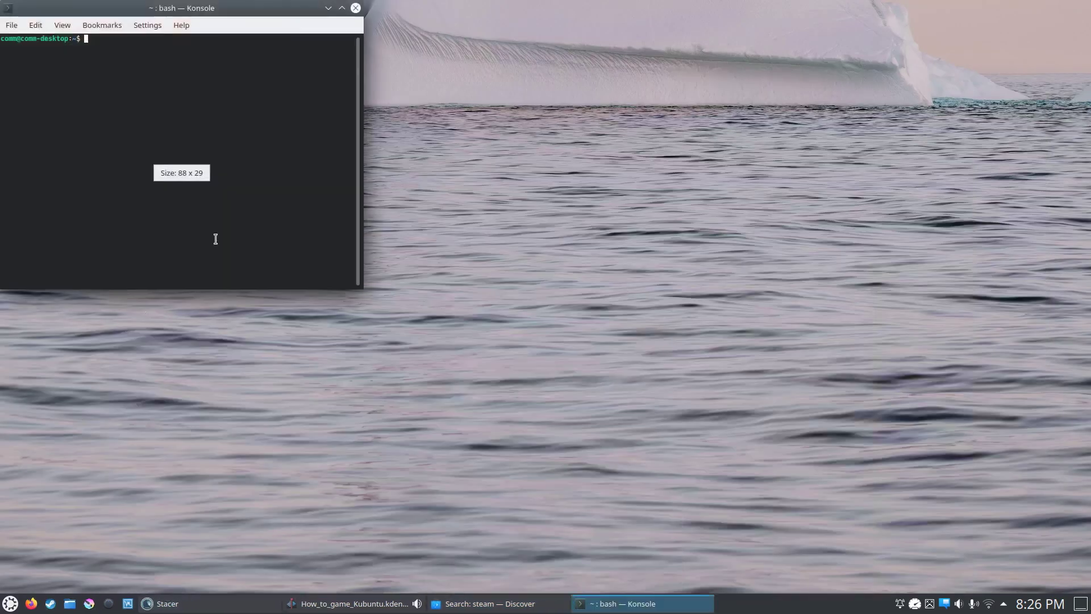
left_click_drag(199, 10, 378, 117)
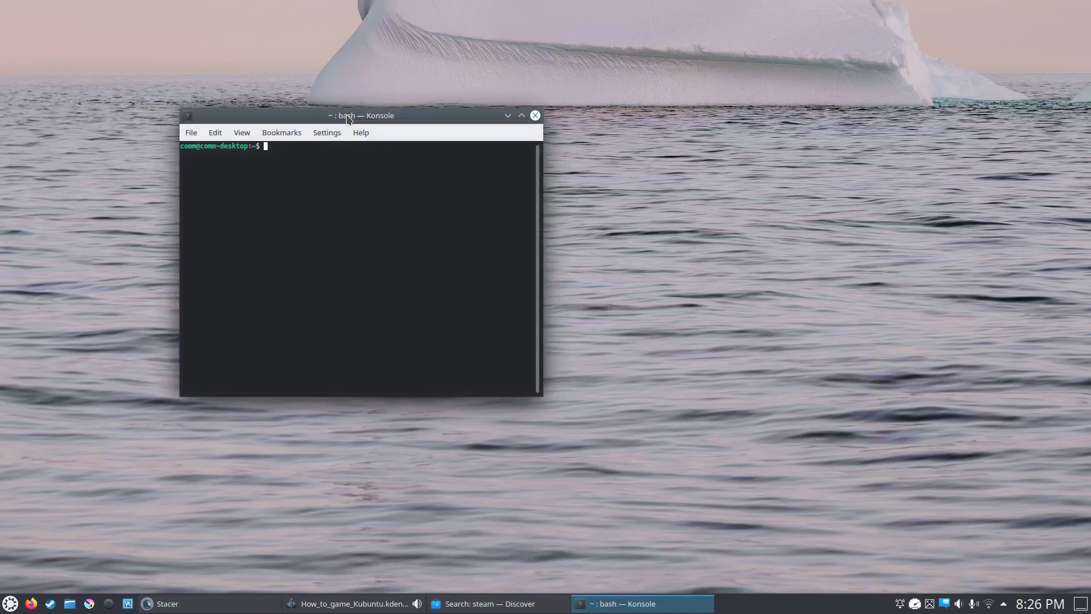
left_click_drag(351, 118, 350, 104)
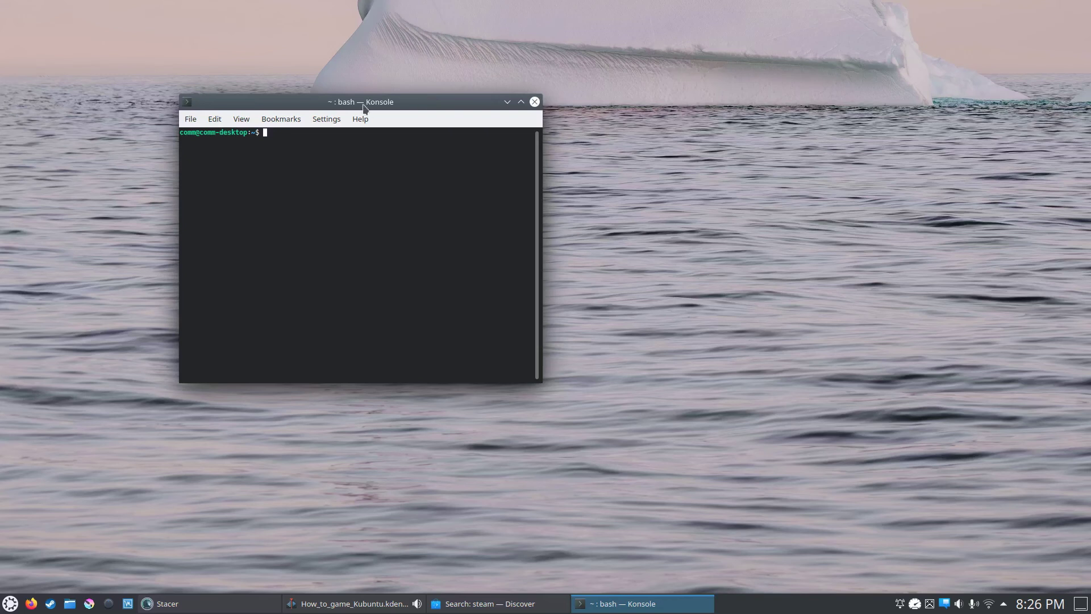
mouse_move(362, 106)
left_mouse_down()
mouse_move(365, 91)
mouse_move(370, 104)
left_mouse_up()
type("steam")
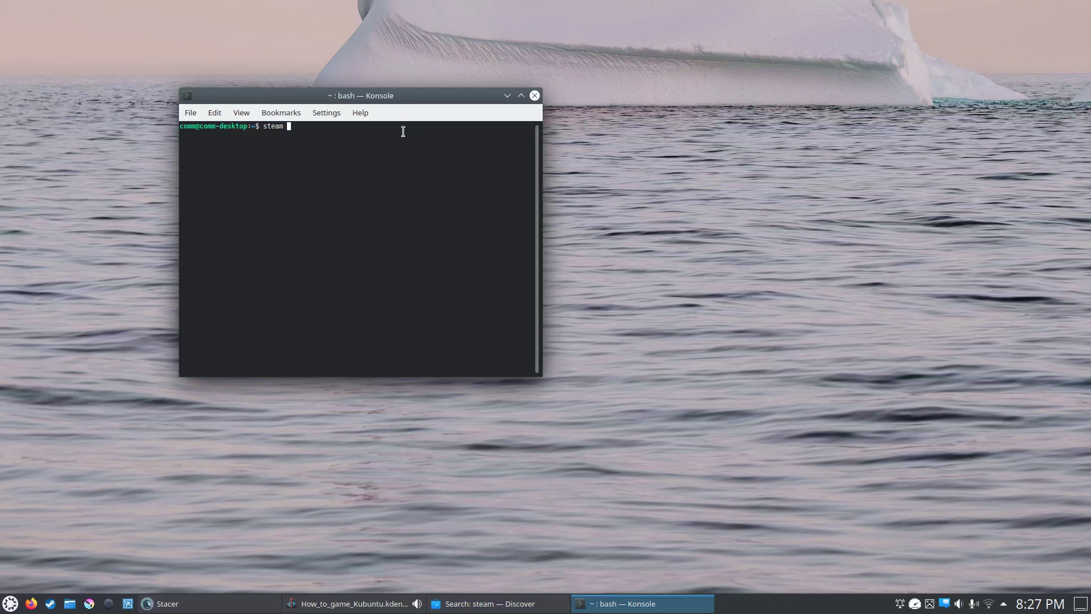
left_click(108, 489)
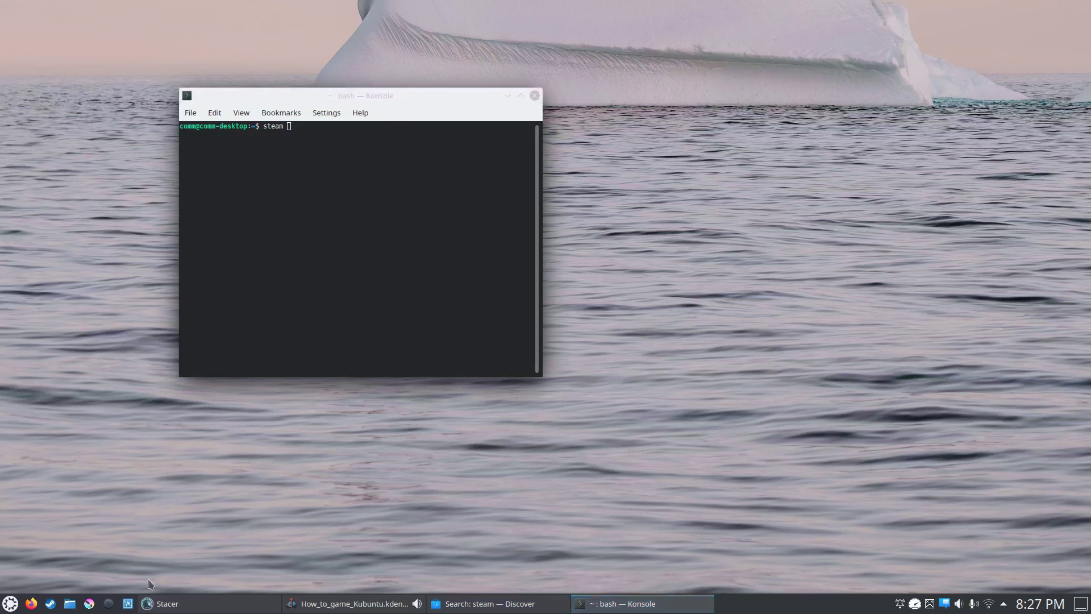
left_click(10, 604)
type("st")
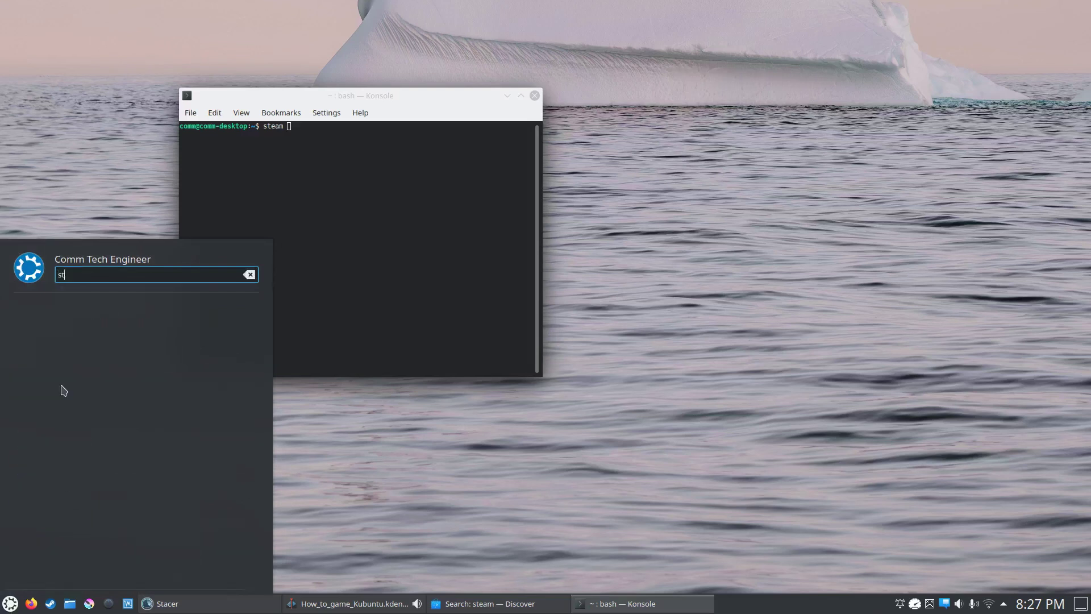
type("eam")
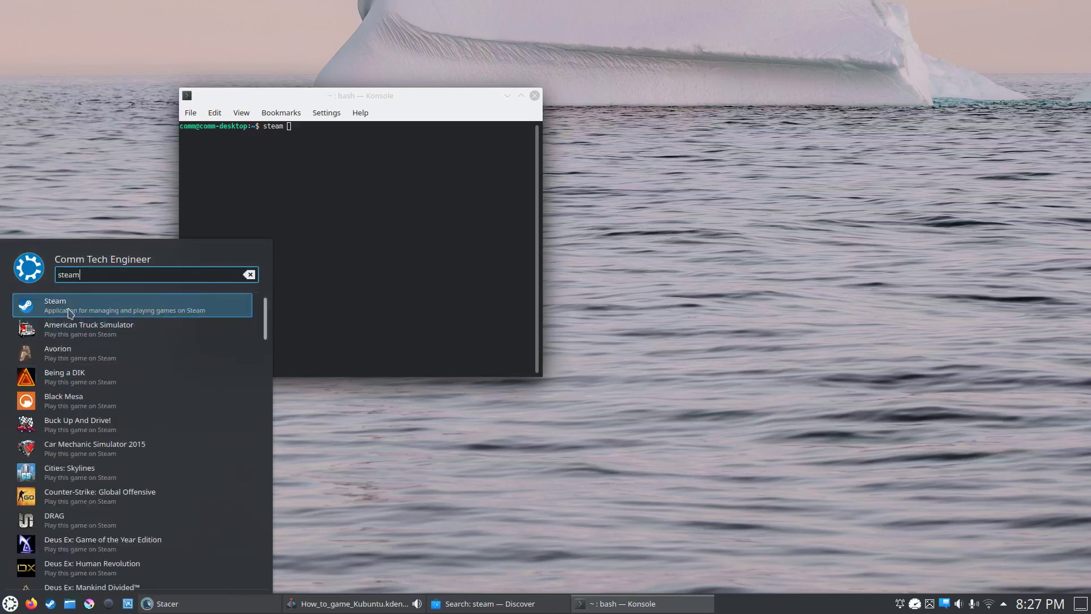
left_click(413, 434)
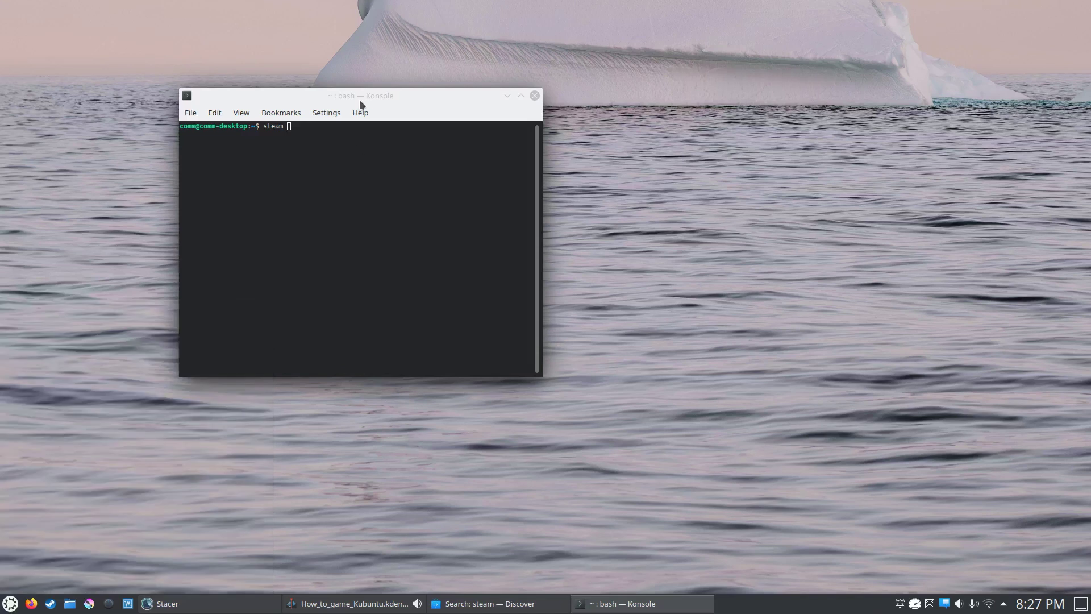